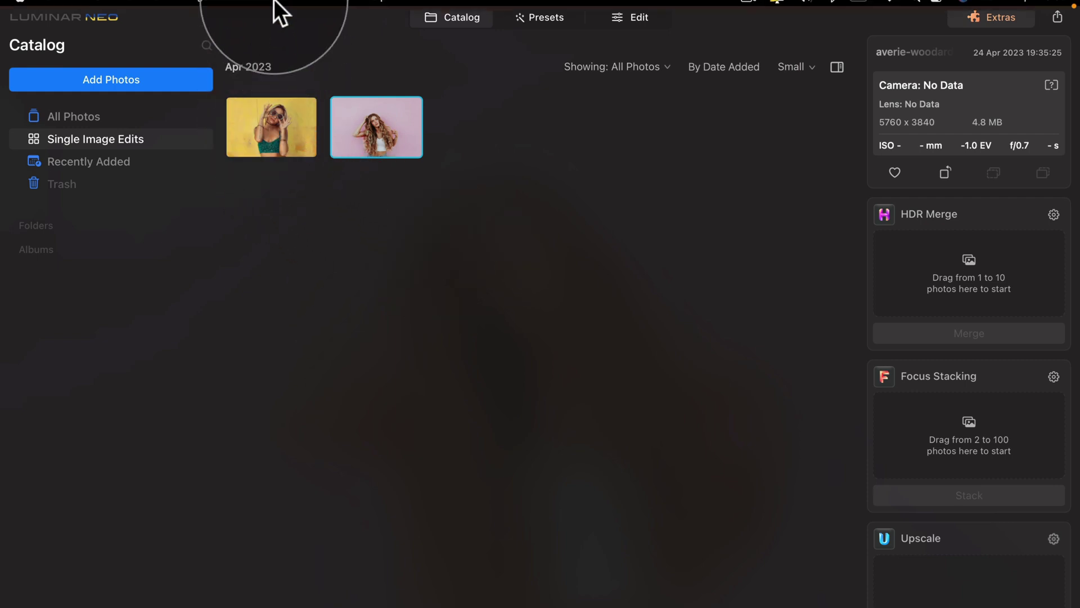
From Luminar Neo's Account menu, open the Skylum account page in Safari.
mouse_move(276, 3)
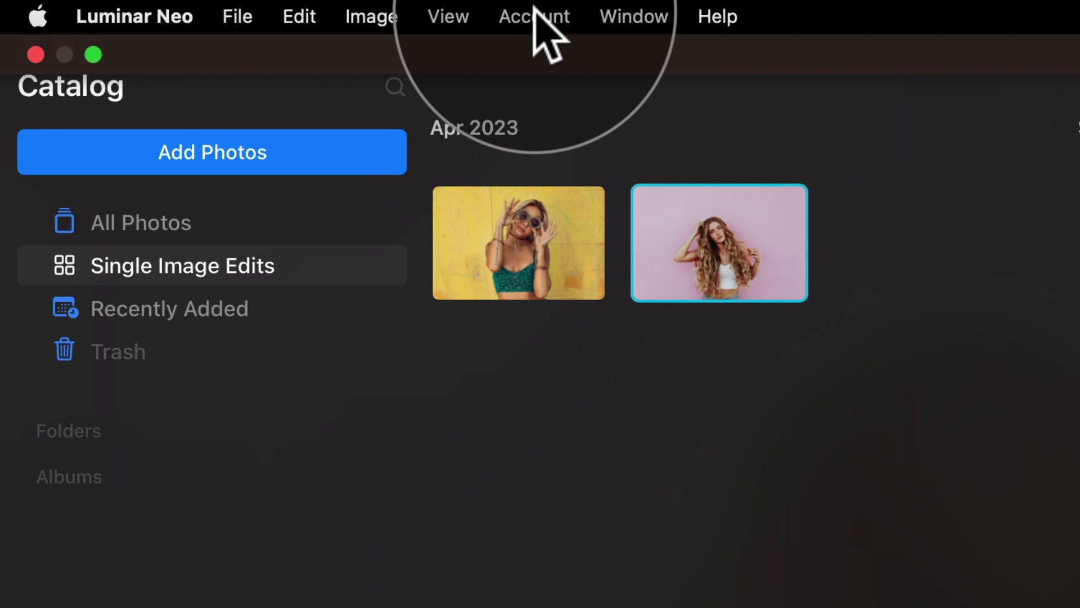
click(534, 16)
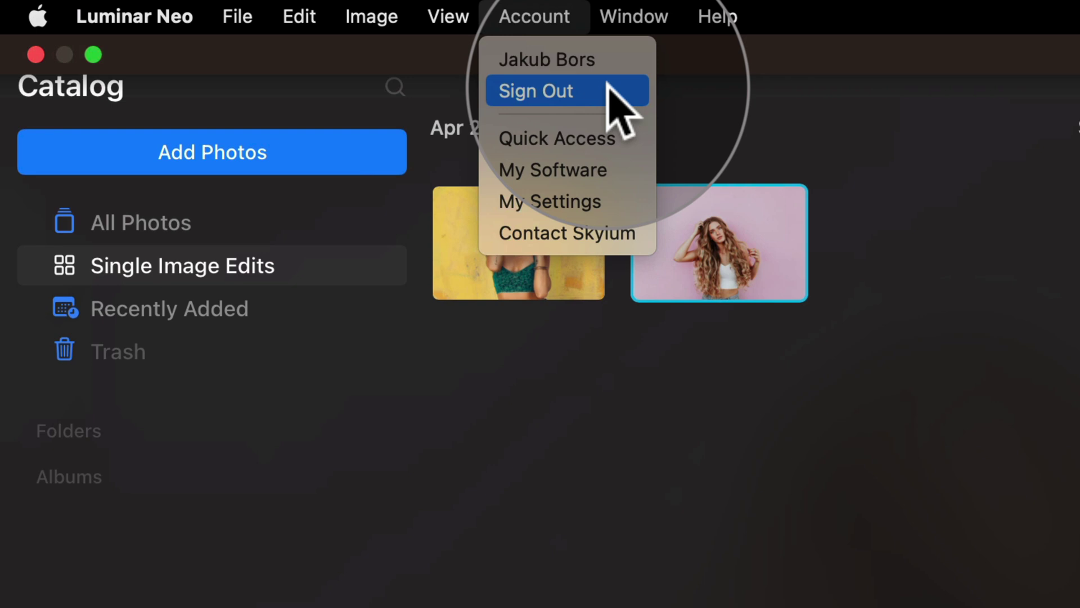
click(593, 60)
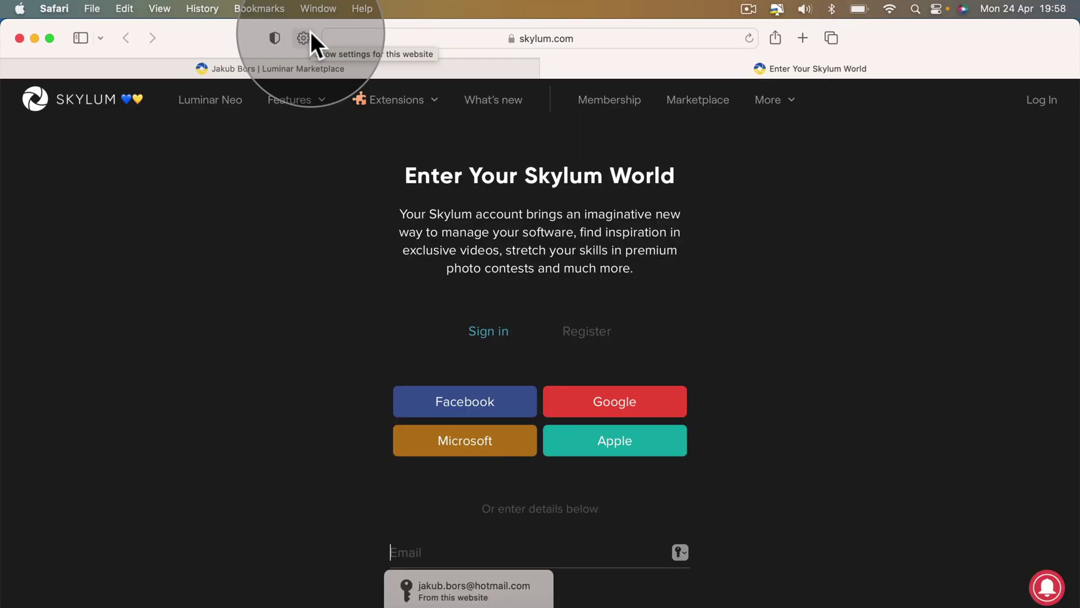
Switch from Safari back to Luminar Neo's catalog of two Apr 2023 portraits.
key(super+Tab)
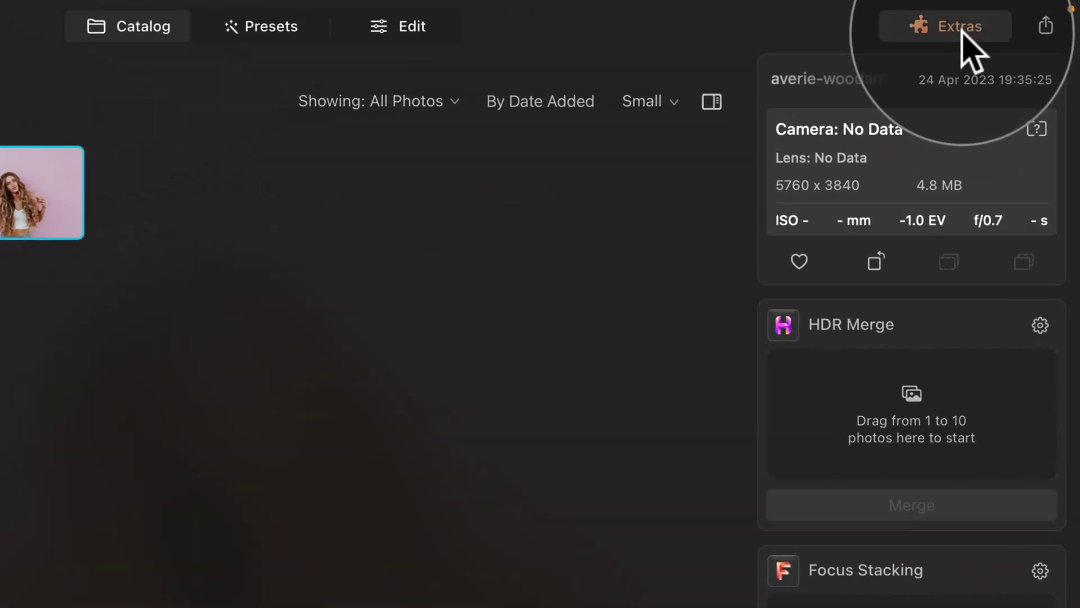
Open skylum.com in a new Safari tab from the profile avatar in the Extras window.
click(962, 34)
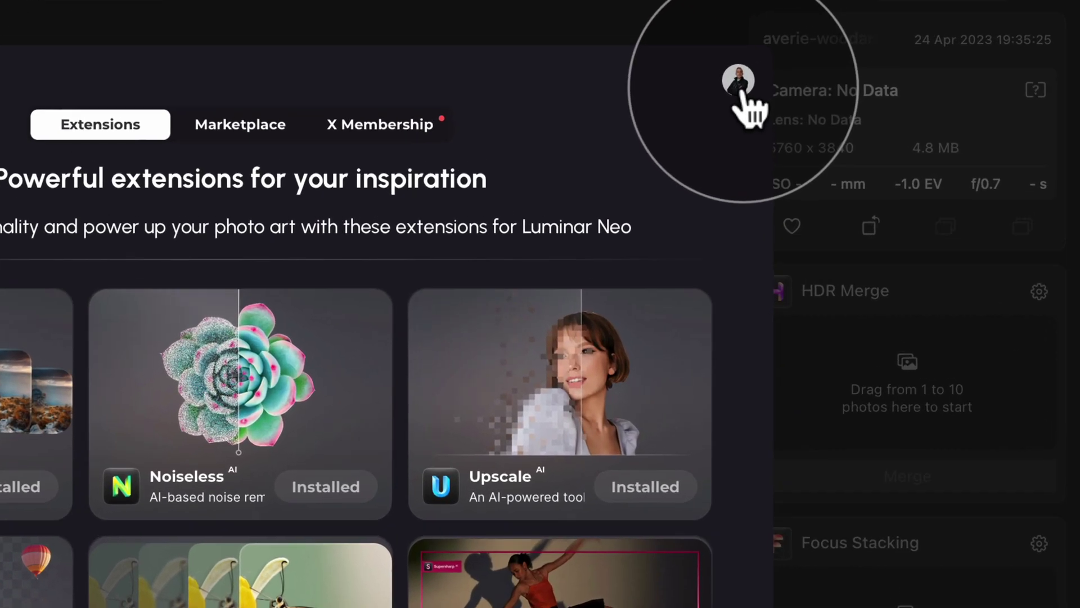
click(860, 37)
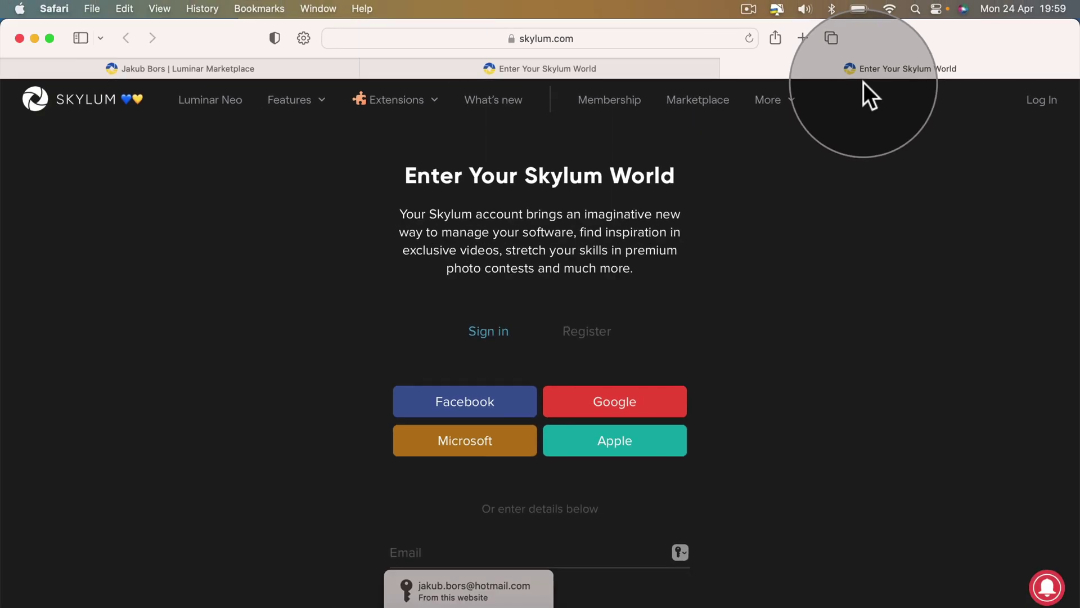
Put Safari in full screen and sign in with the saved Skylum login.
key(ctrl+super+f)
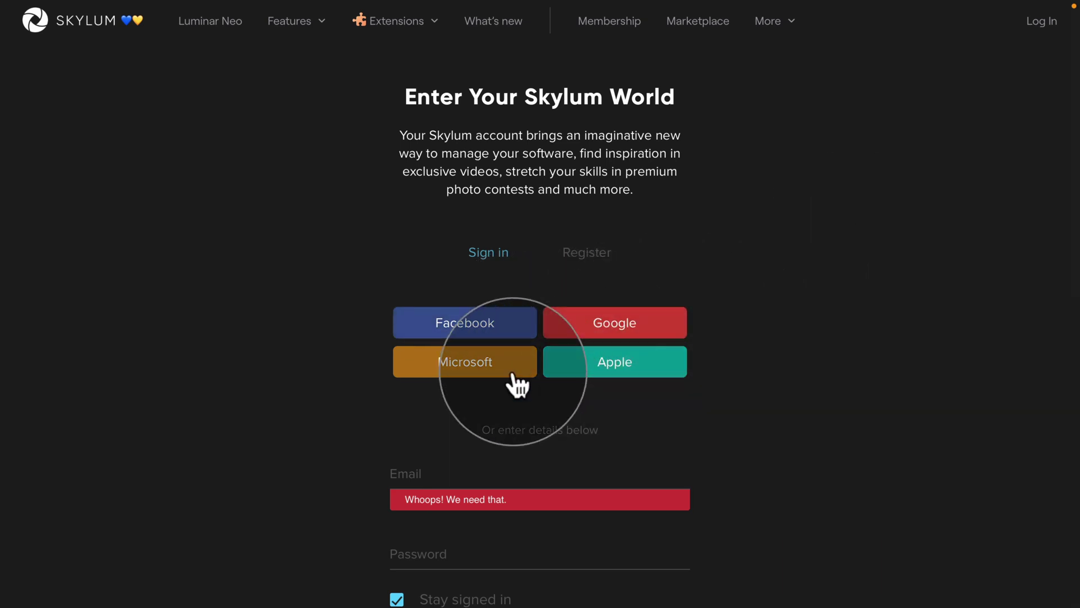
click(461, 470)
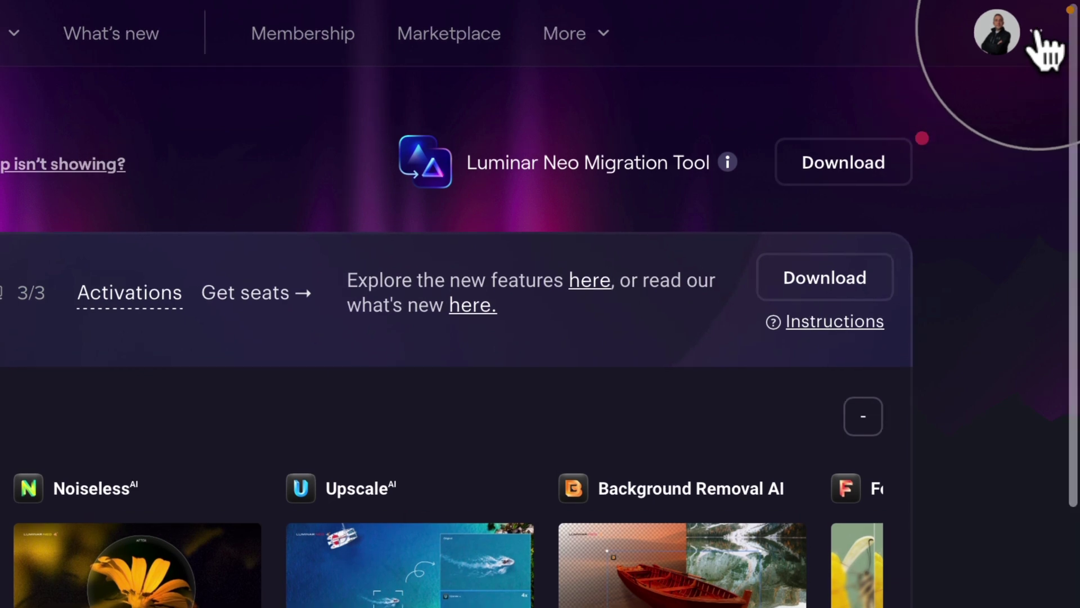
Open the X Membership page, showing the plan active until February 09, 2024.
click(1037, 35)
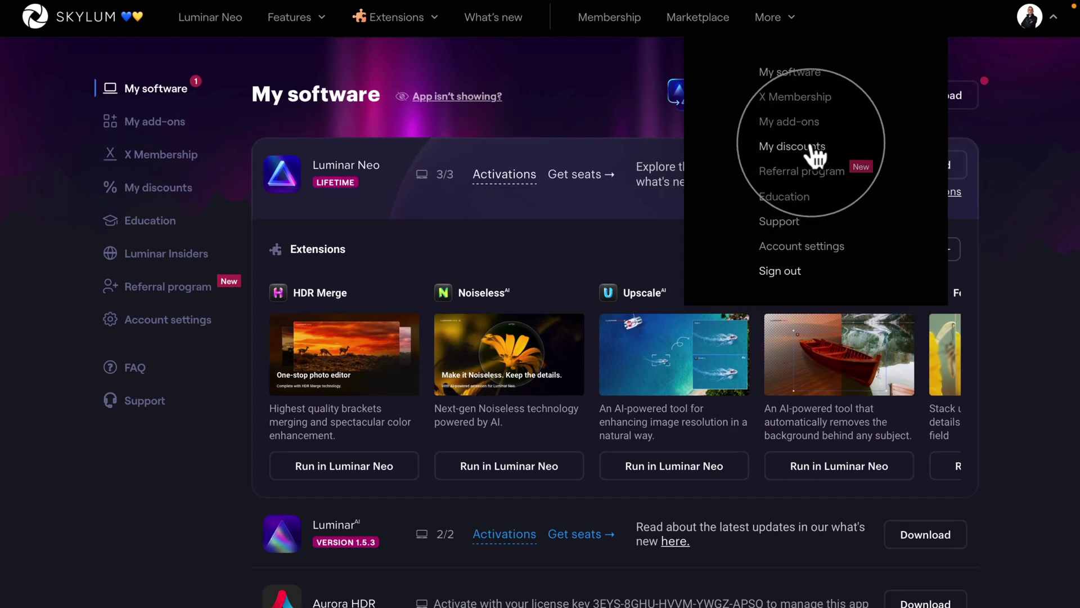
click(41, 194)
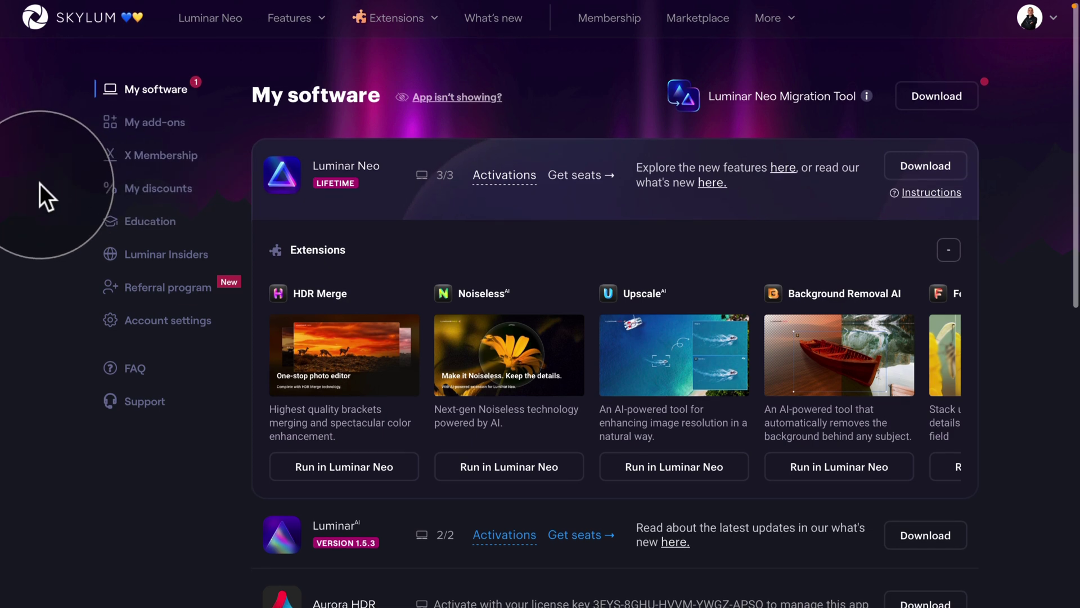
click(161, 155)
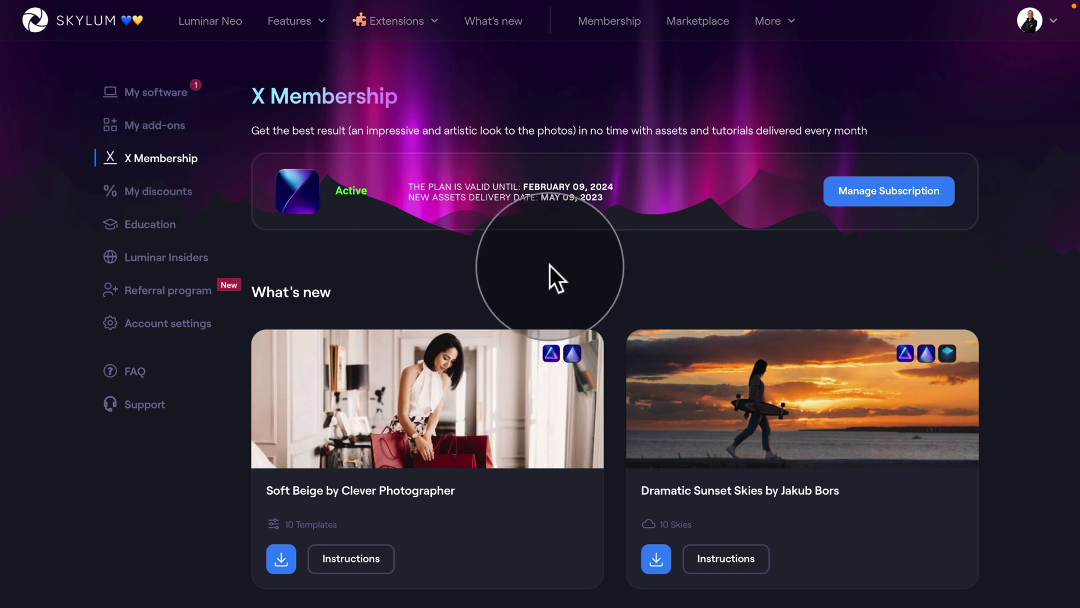
Browse the Soft Beige and Dramatic Sunset Skies assets and download Dramatic Sunset Skies.
scroll(569, 259, down, 1)
scroll(574, 262, down, 3)
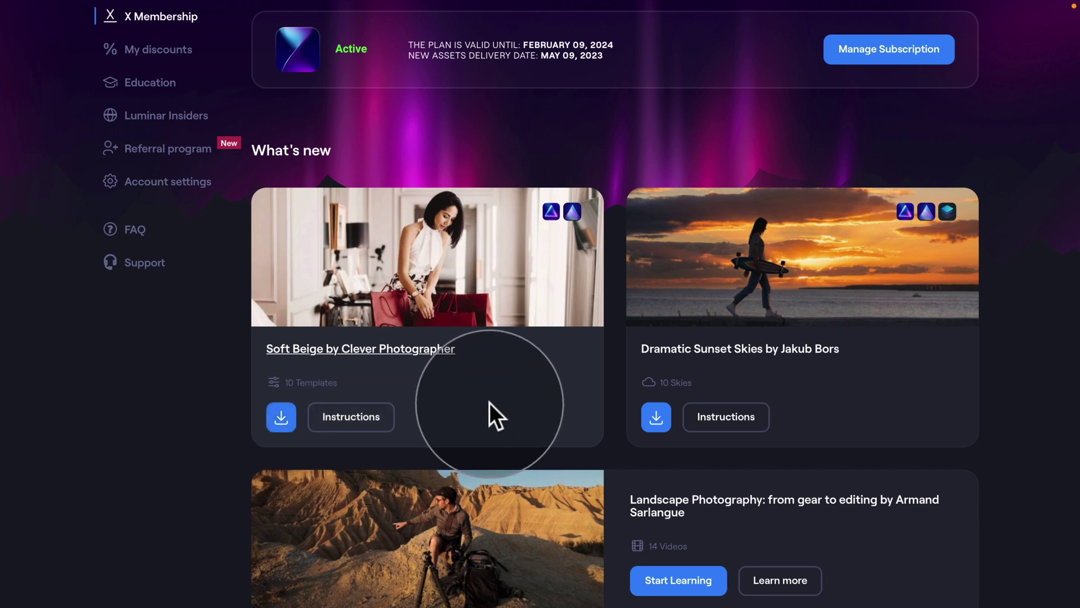
scroll(487, 410, up, 1)
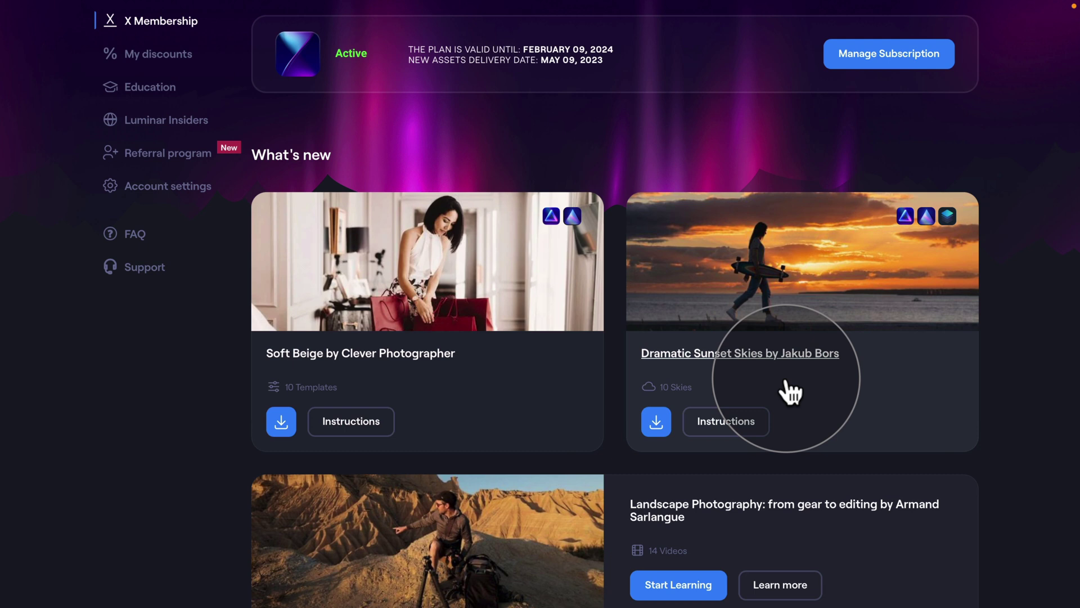
click(654, 431)
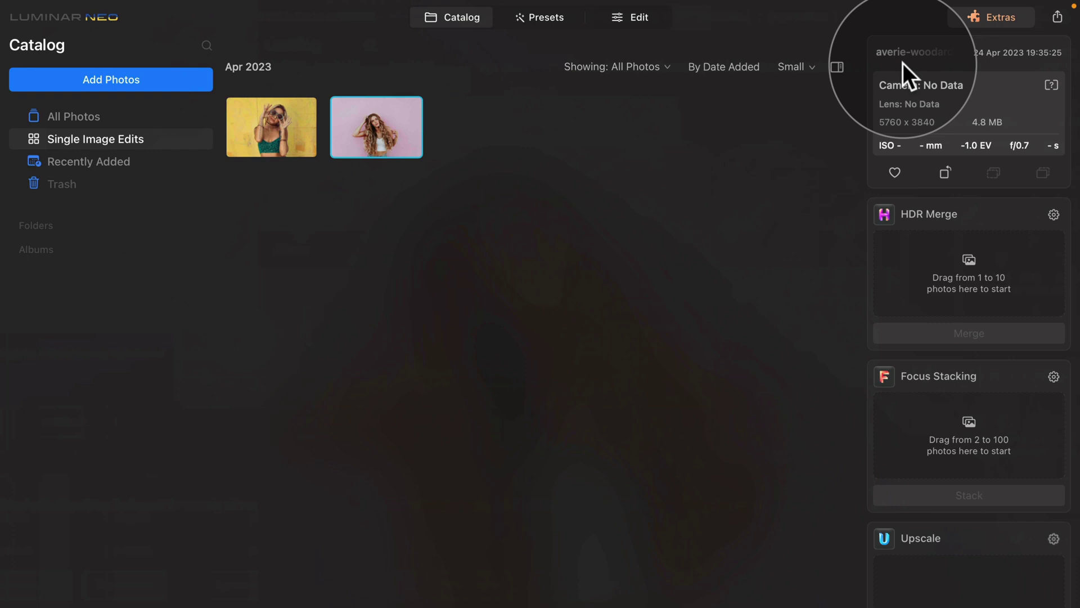
Install the Soft Beige presets and Dramatic Sunset Skies from the Extras X Membership tab.
click(1007, 22)
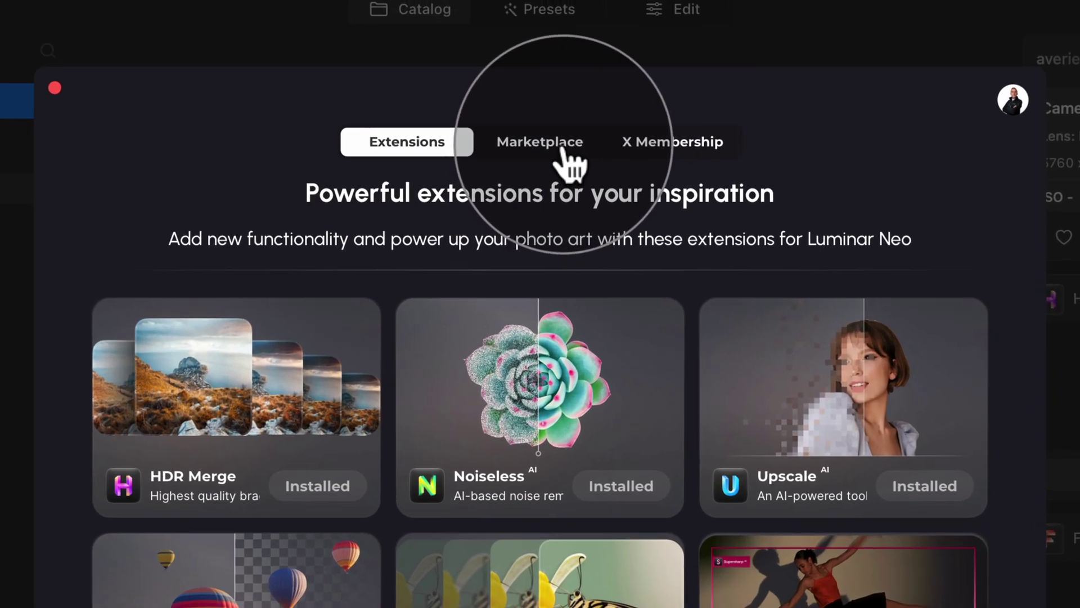
click(548, 63)
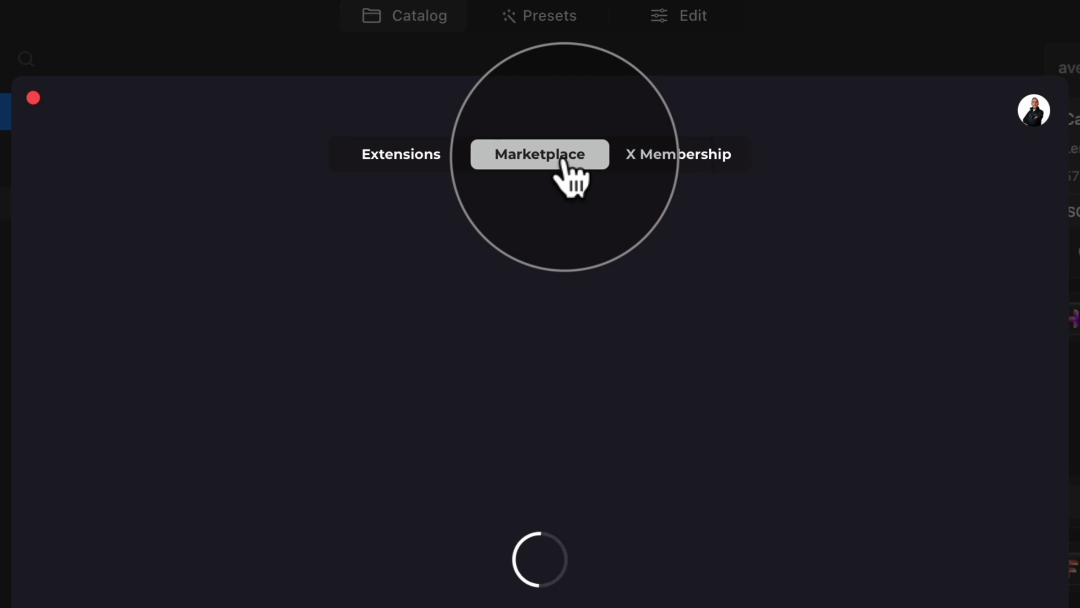
click(670, 155)
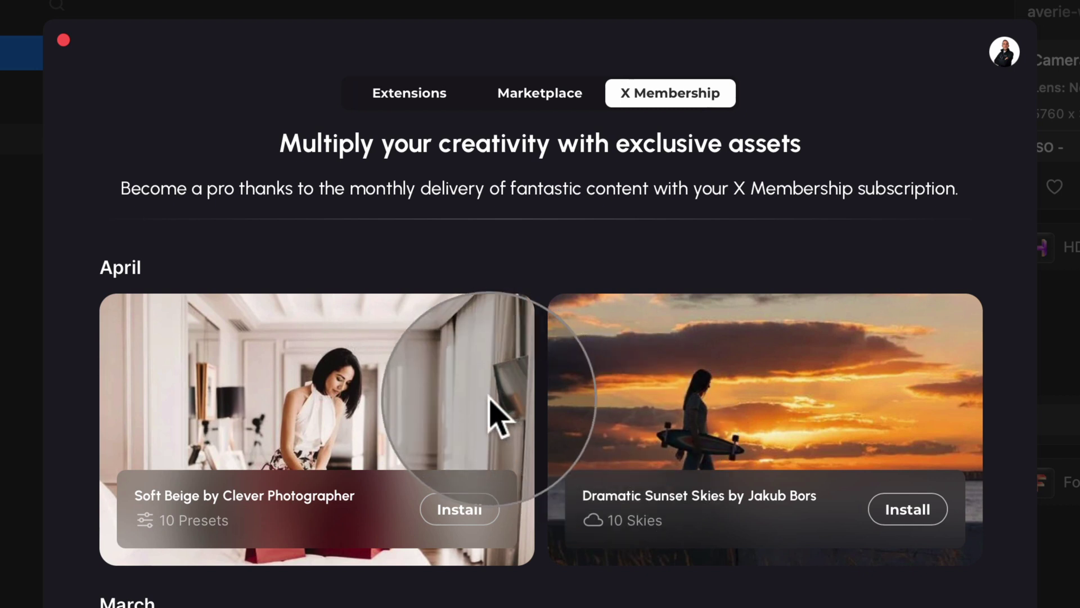
click(472, 513)
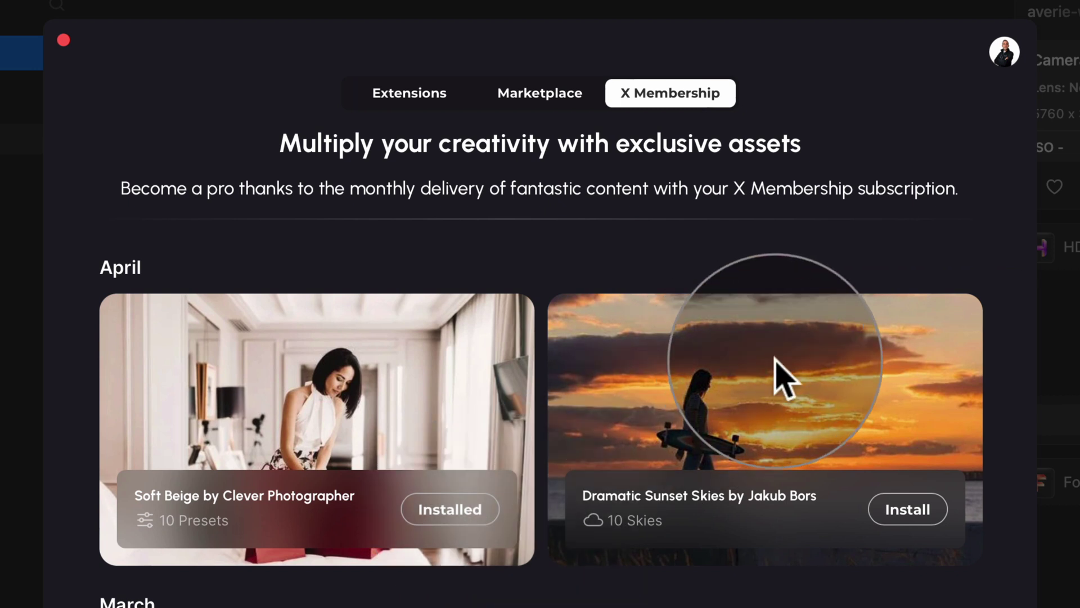
click(925, 511)
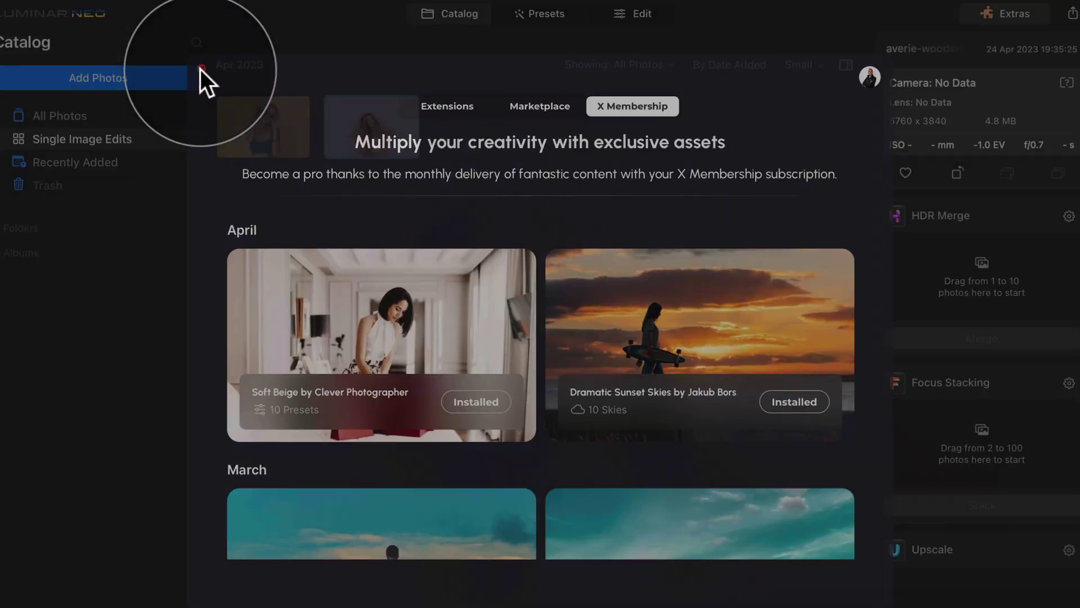
click(63, 35)
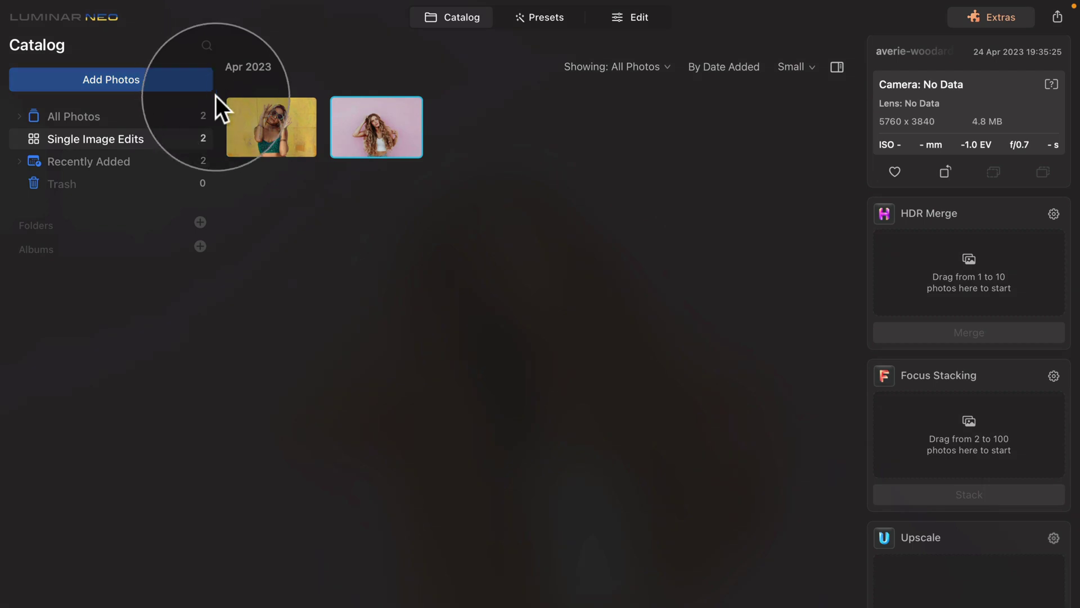
Select the yellow-wall portrait and open the X Membership Soft Beige preset collection.
click(276, 121)
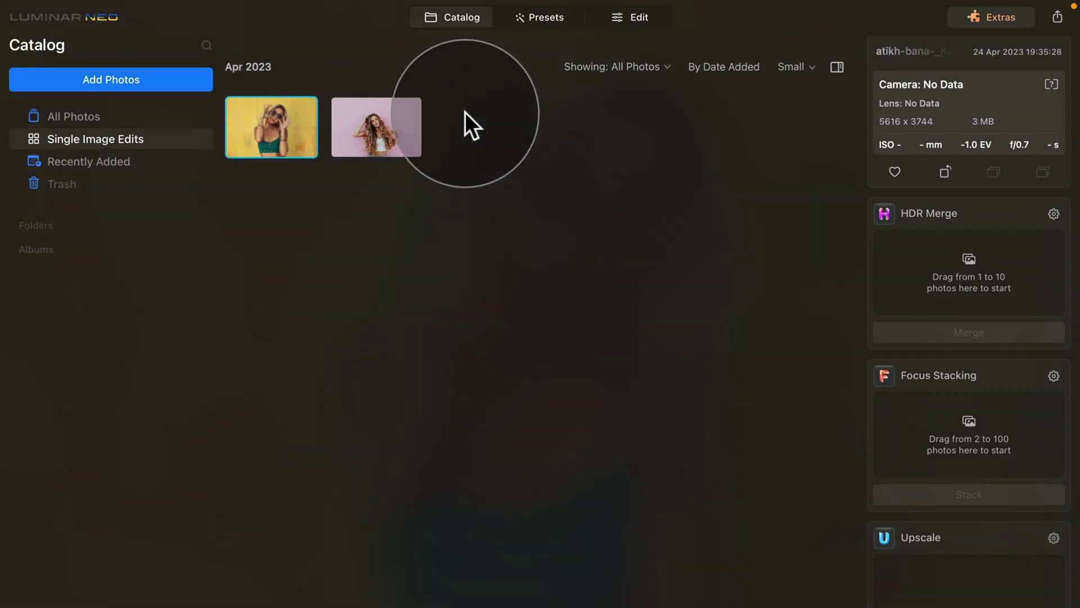
click(549, 19)
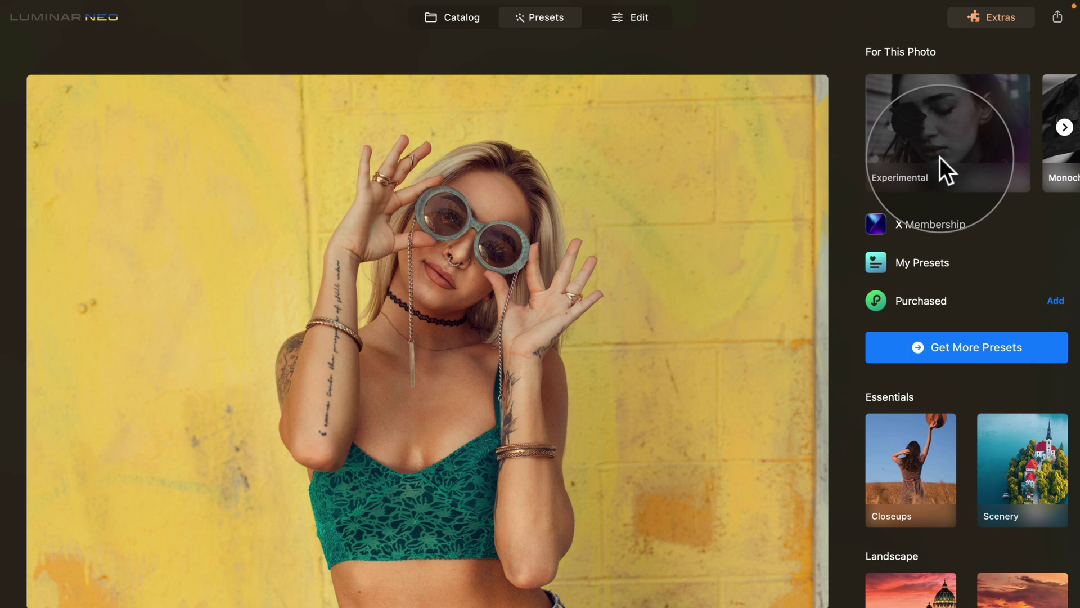
click(941, 227)
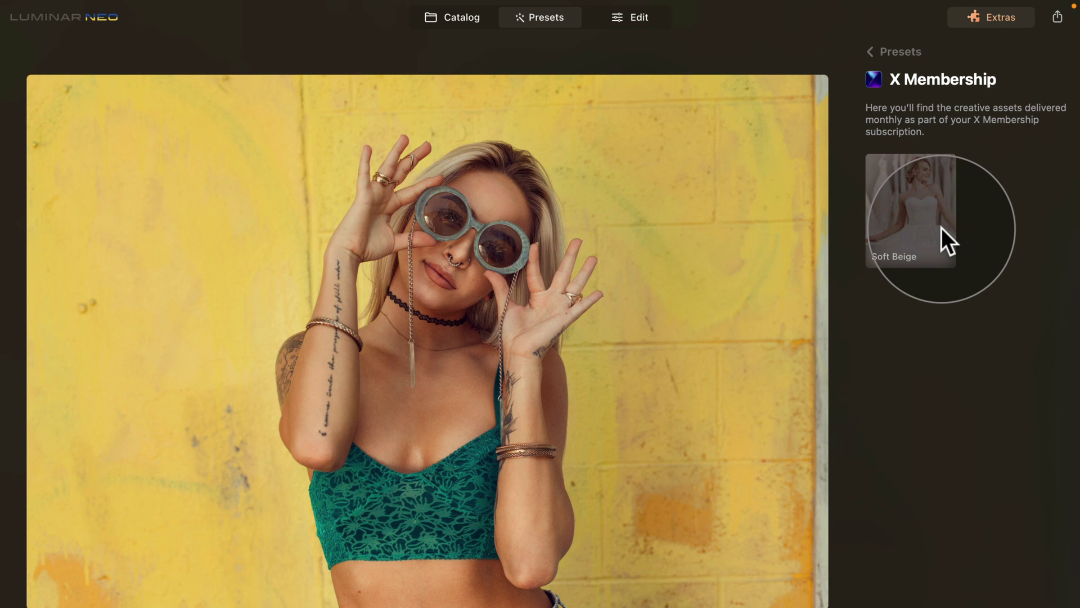
click(926, 187)
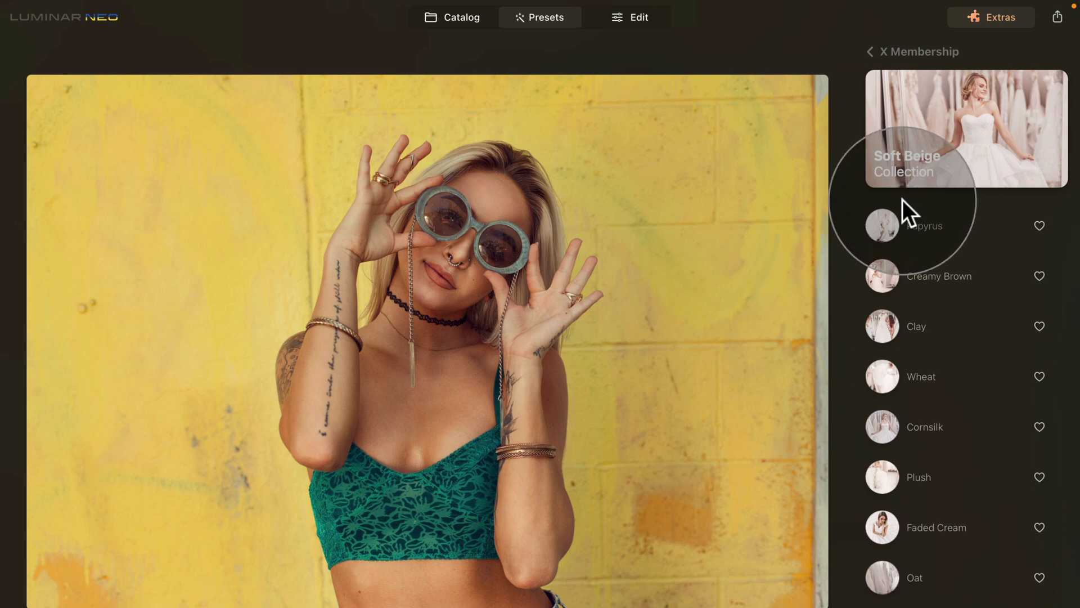
Try the Papyrus, Creamy Brown, Clay and Wheat presets on the portrait.
click(900, 219)
click(900, 278)
click(903, 316)
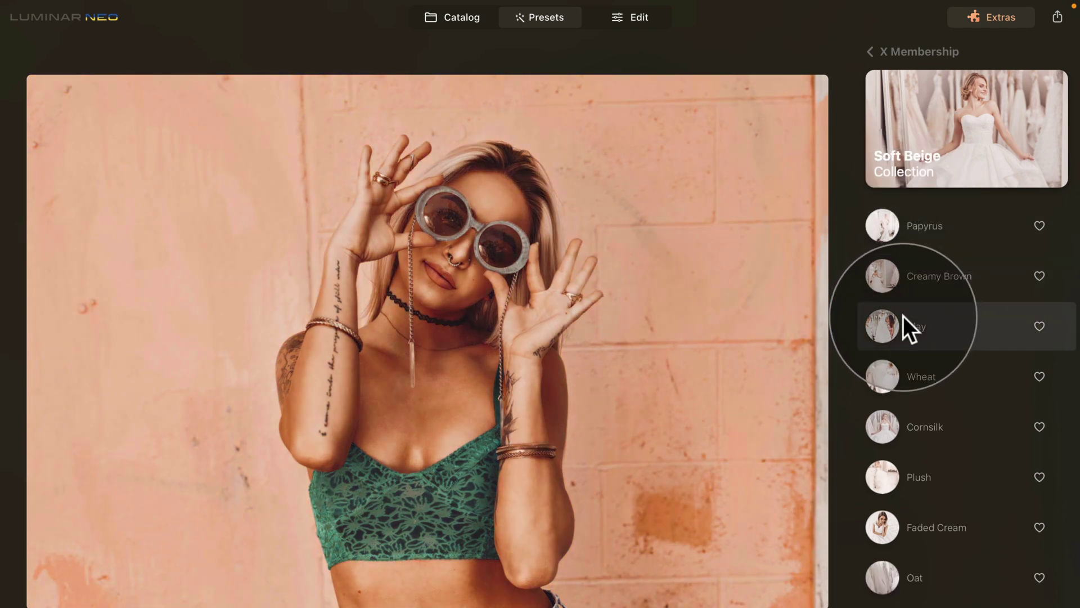
click(912, 373)
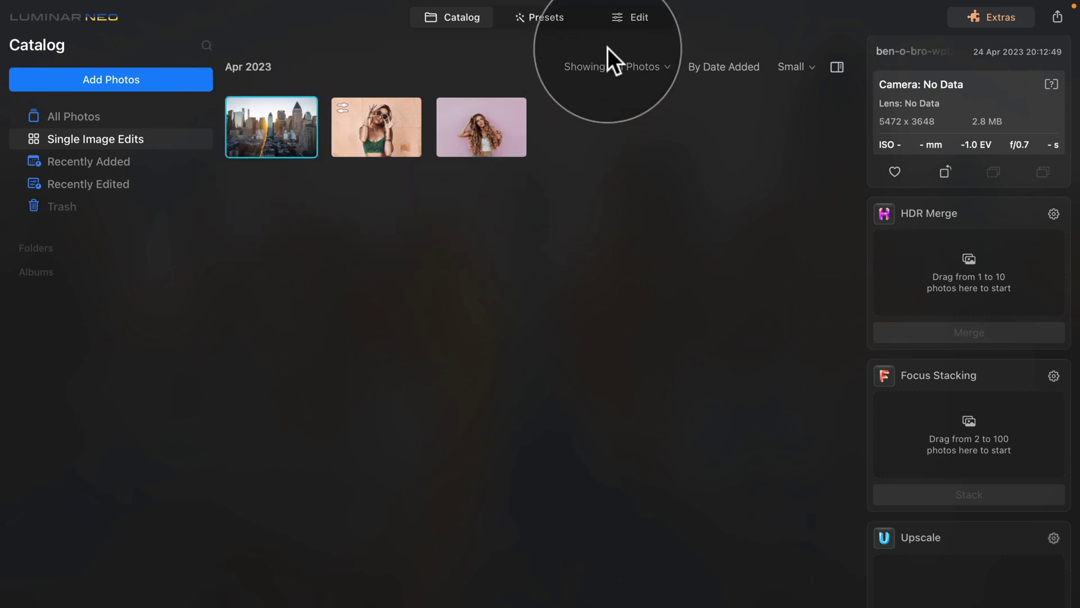
Open the city photo in Edit and bring up the Sky tool's sky picker.
click(636, 11)
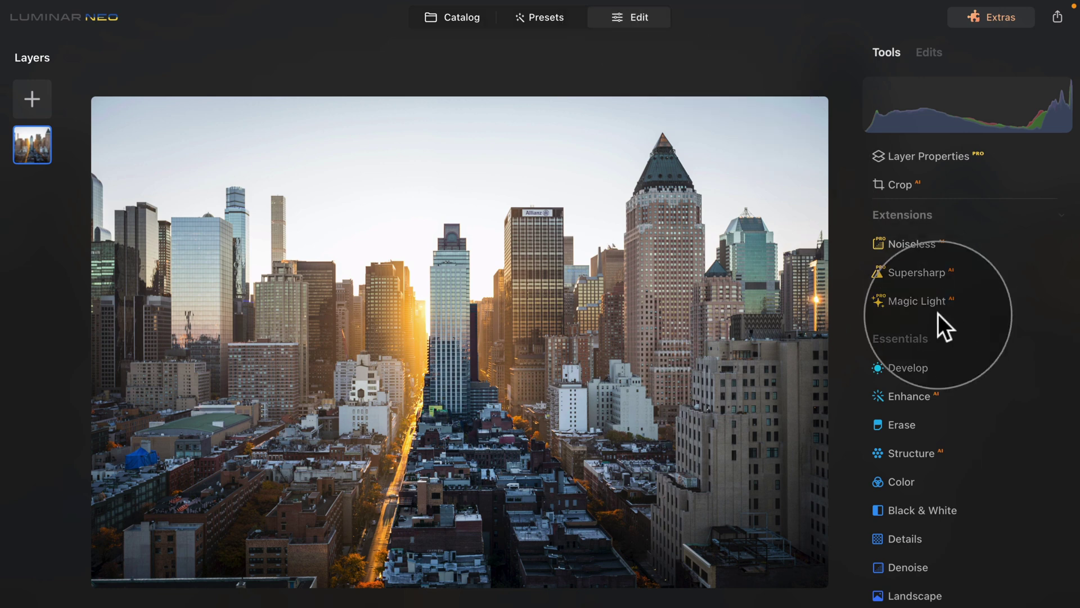
scroll(958, 285, down, 1)
scroll(959, 284, down, 10)
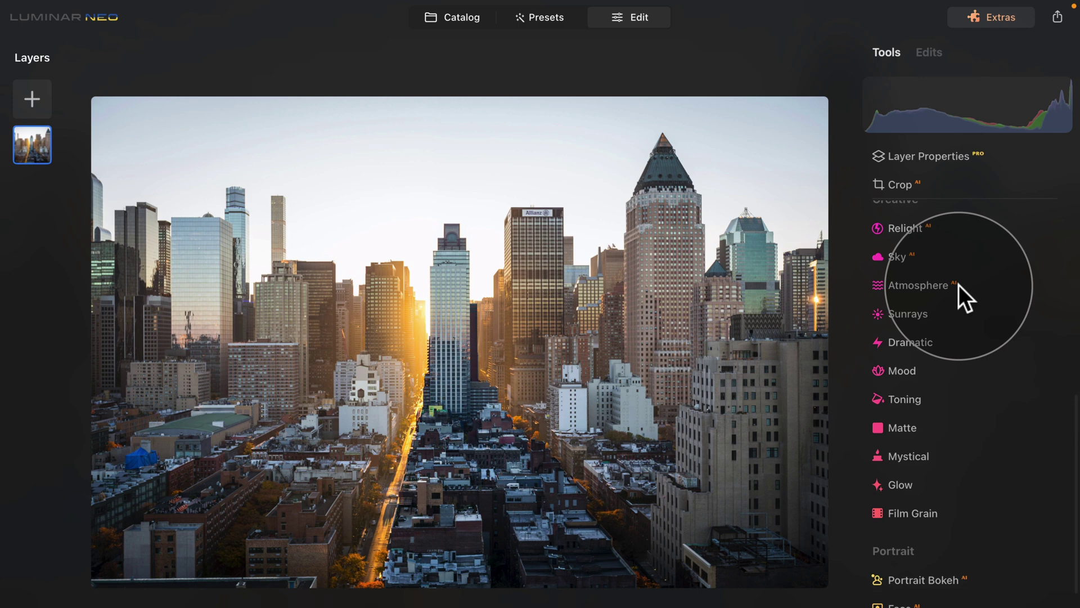
scroll(959, 285, down, 1)
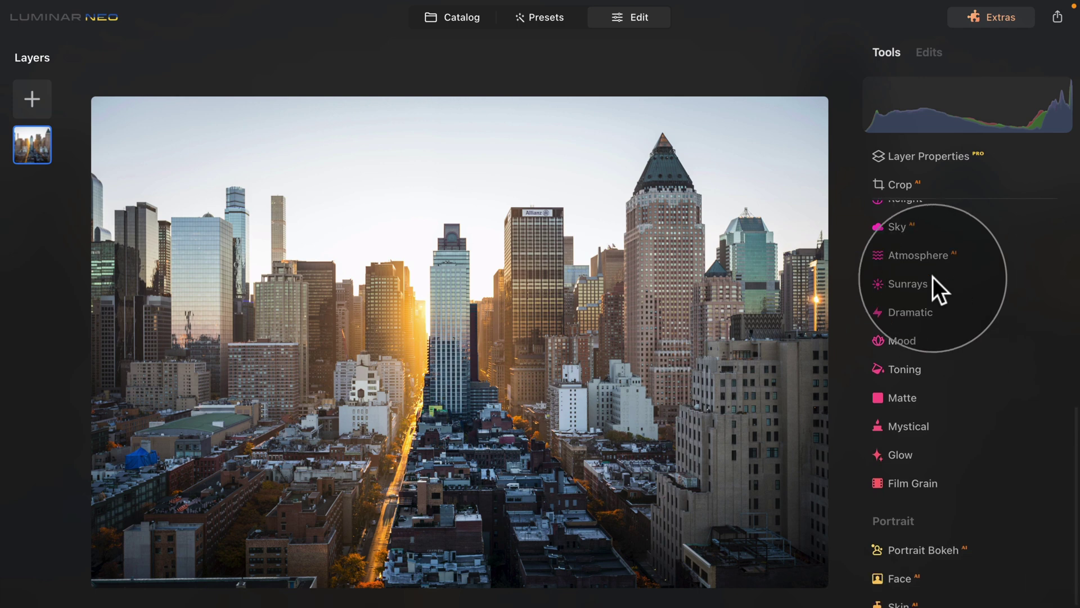
click(900, 226)
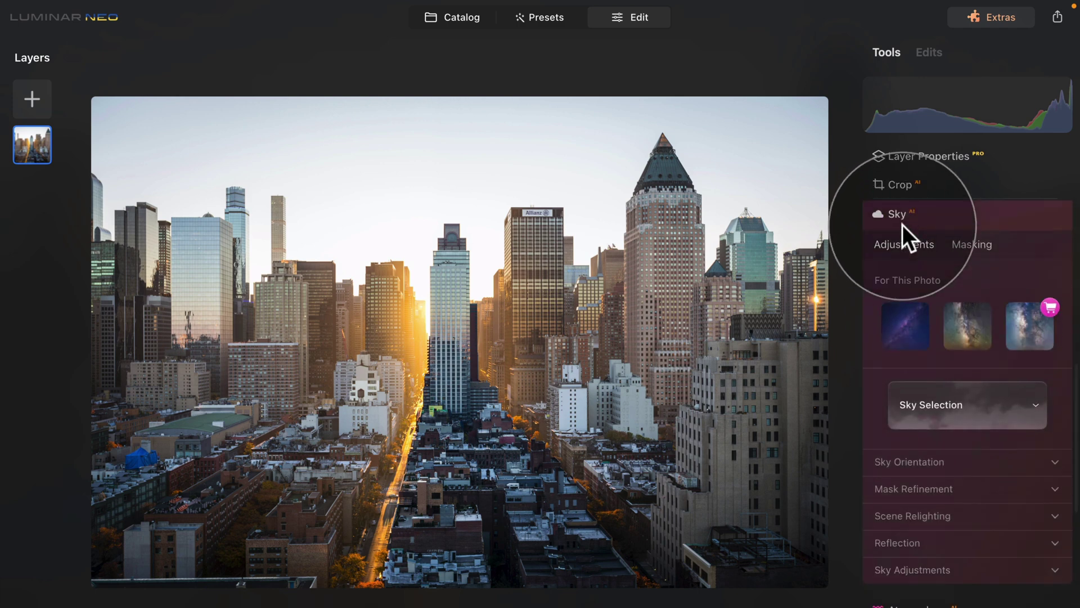
click(1017, 392)
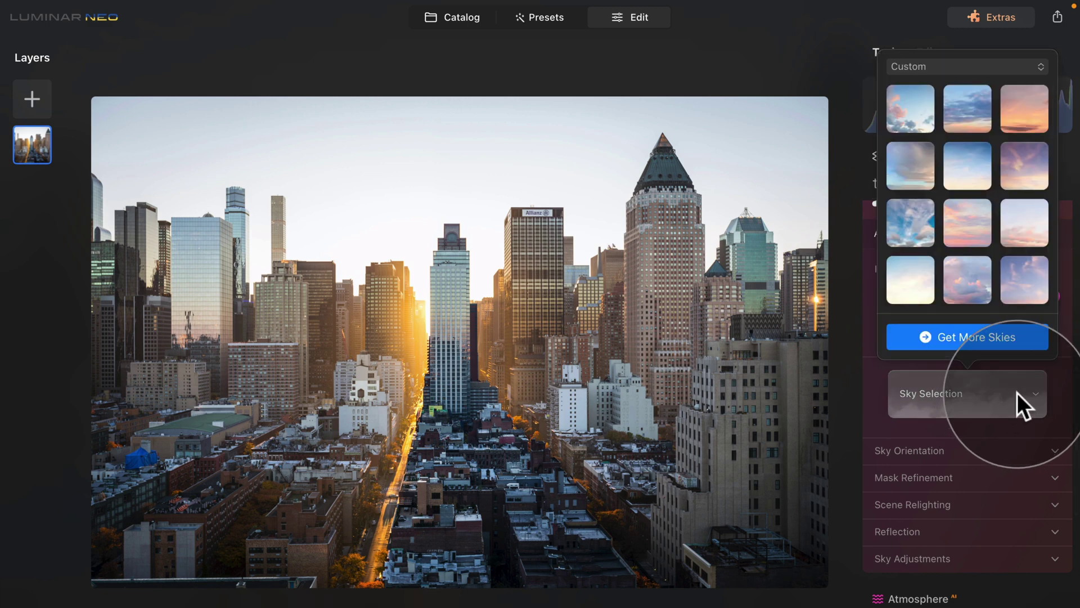
Switch to X Membership Skies and try Dramatic Sunset Sky 01 and 02, ending on 05.
click(964, 69)
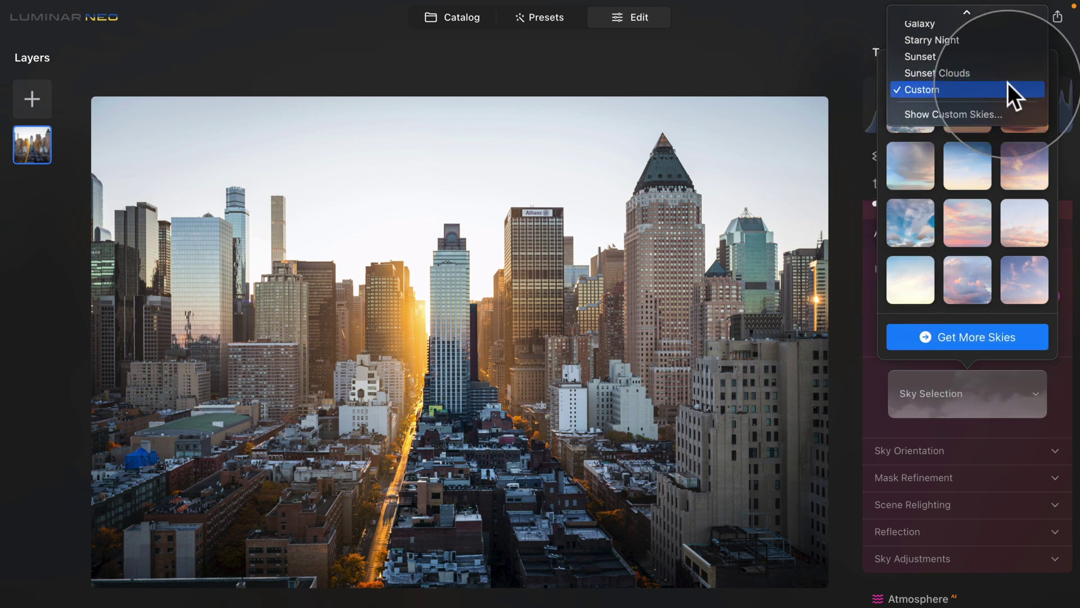
scroll(1003, 84, up, 4)
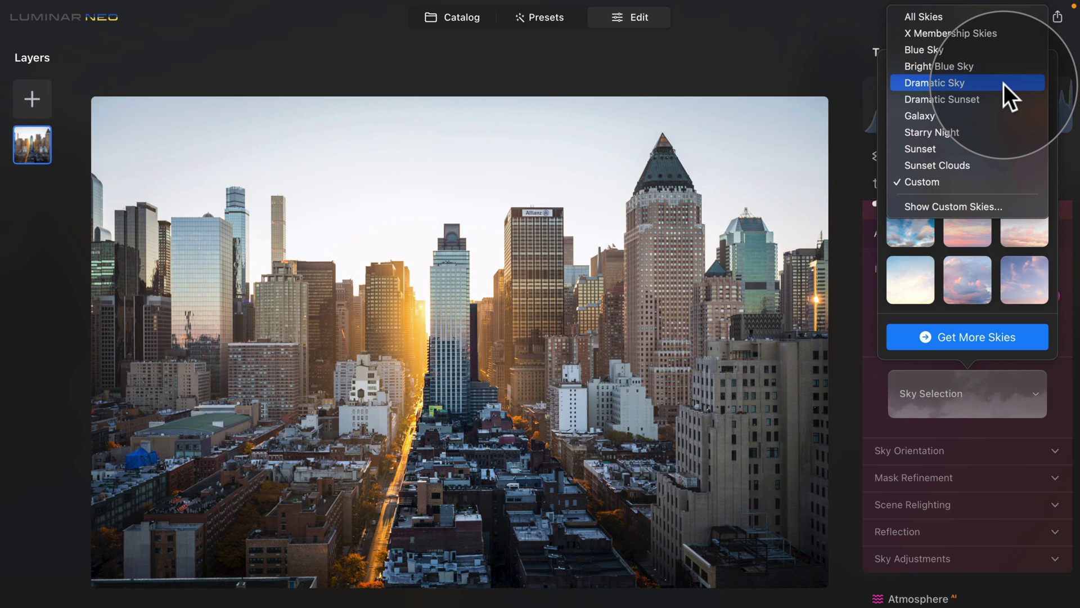
click(998, 36)
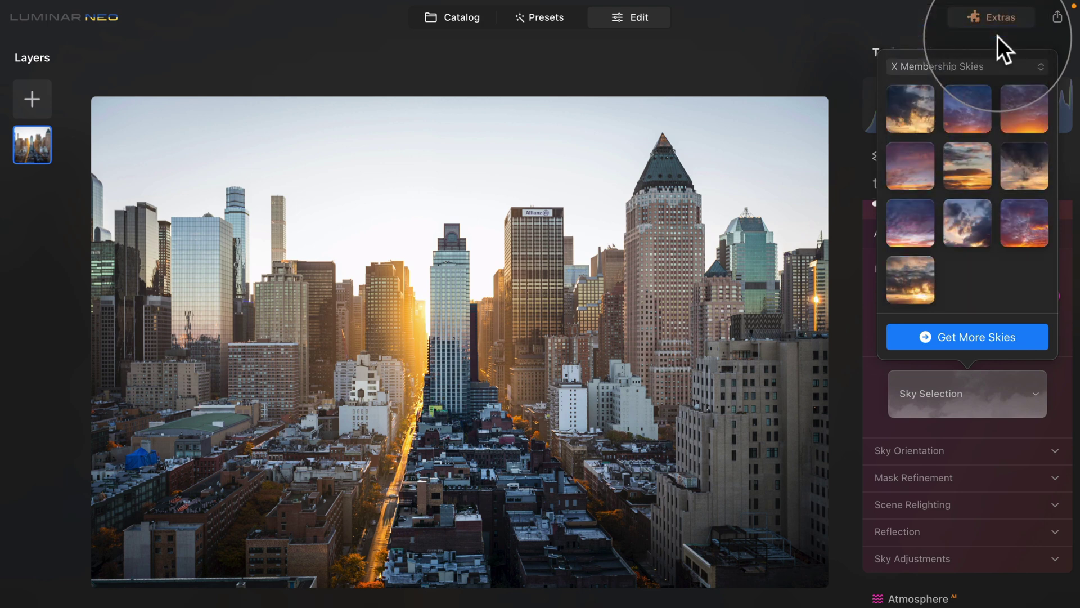
click(910, 116)
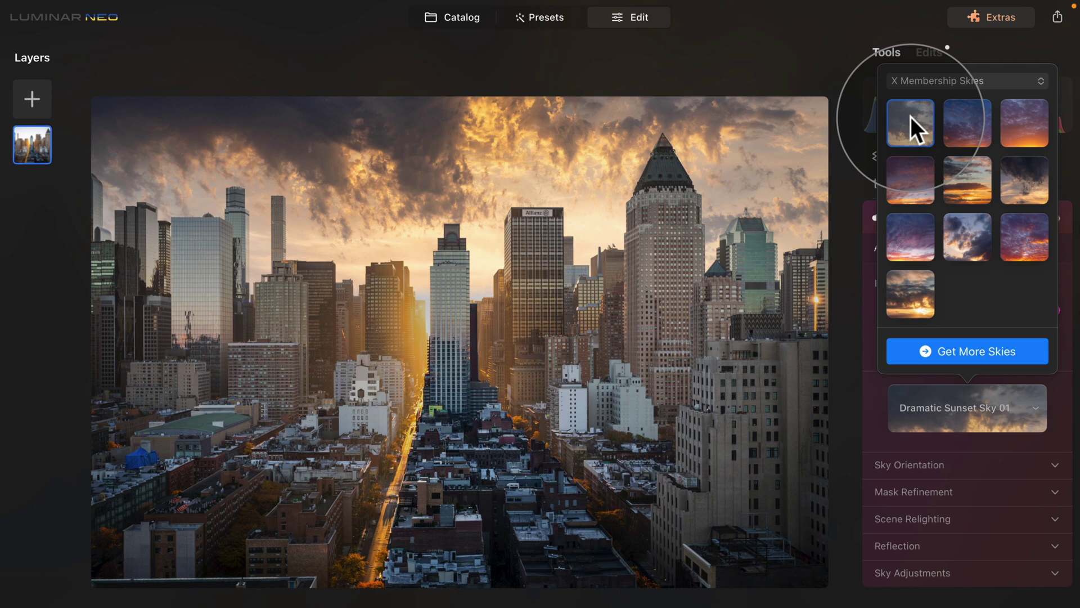
click(953, 120)
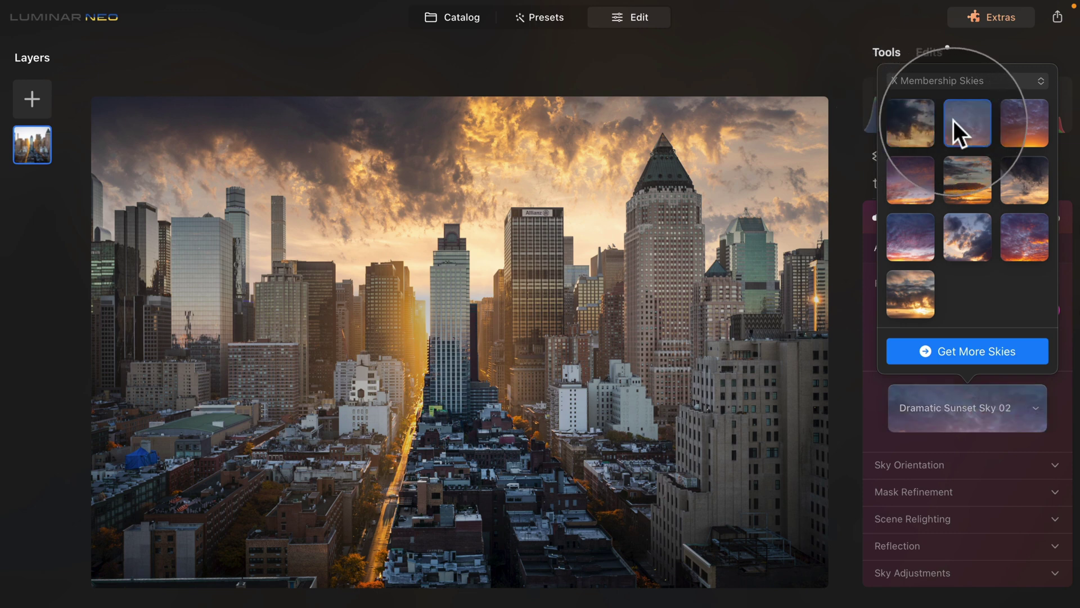
click(978, 181)
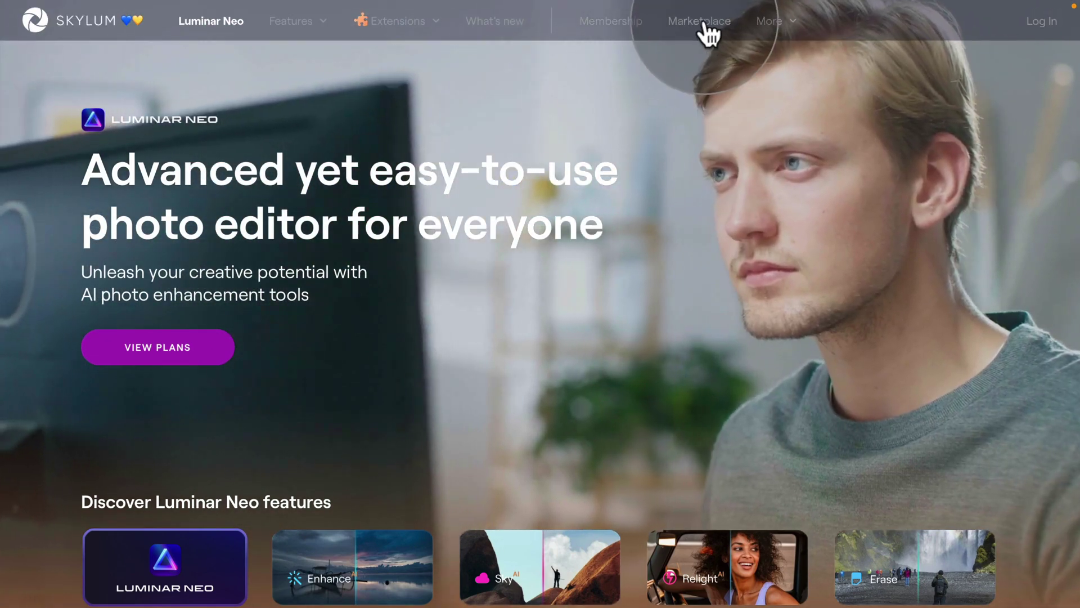
Go to the Luminar Marketplace and scroll to All Assets: Skies, Presets, Textures, Courses.
click(700, 22)
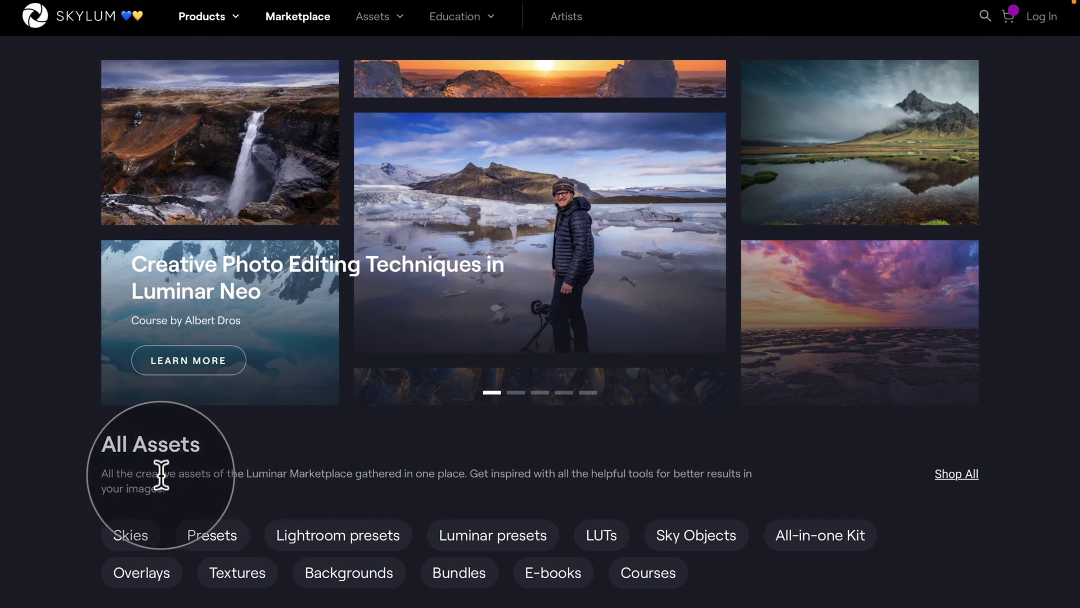
scroll(160, 478, down, 1)
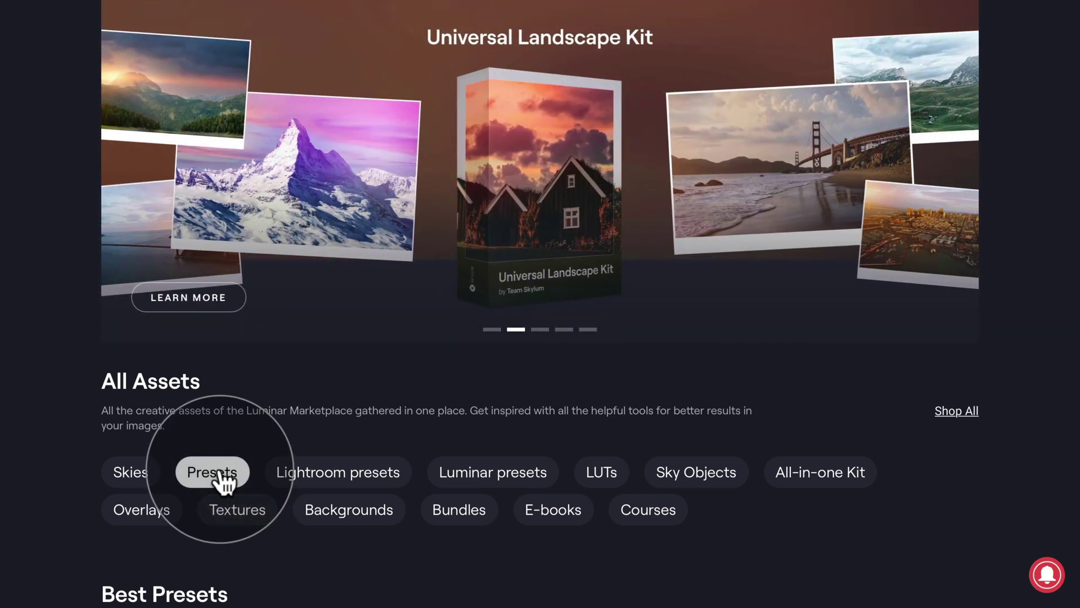
Browse the Luminar presets listing on the Skylum website.
click(222, 478)
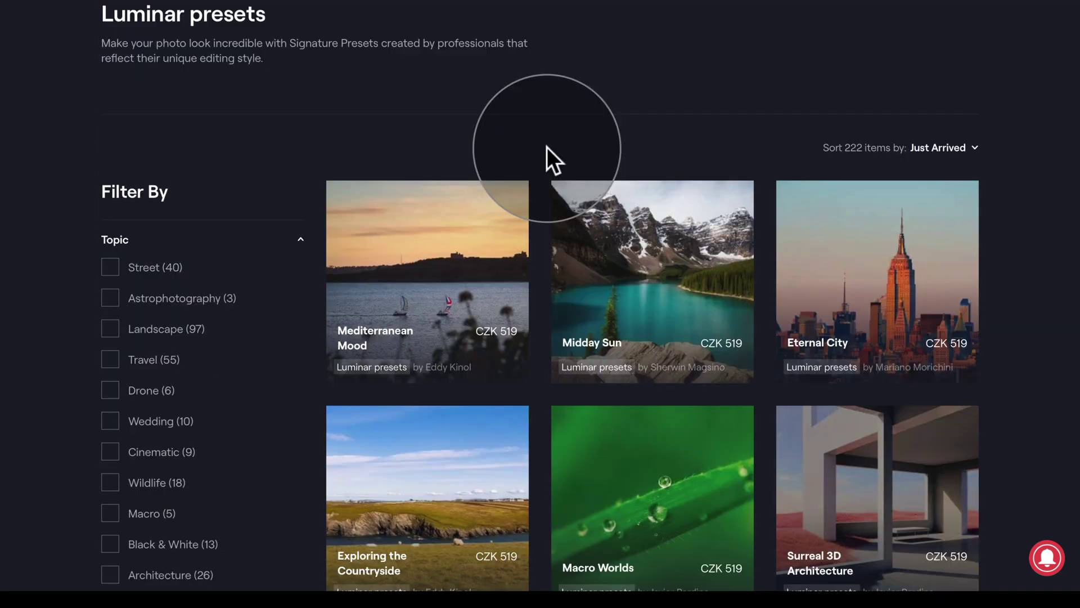
scroll(686, 326, down, 2)
scroll(687, 320, down, 12)
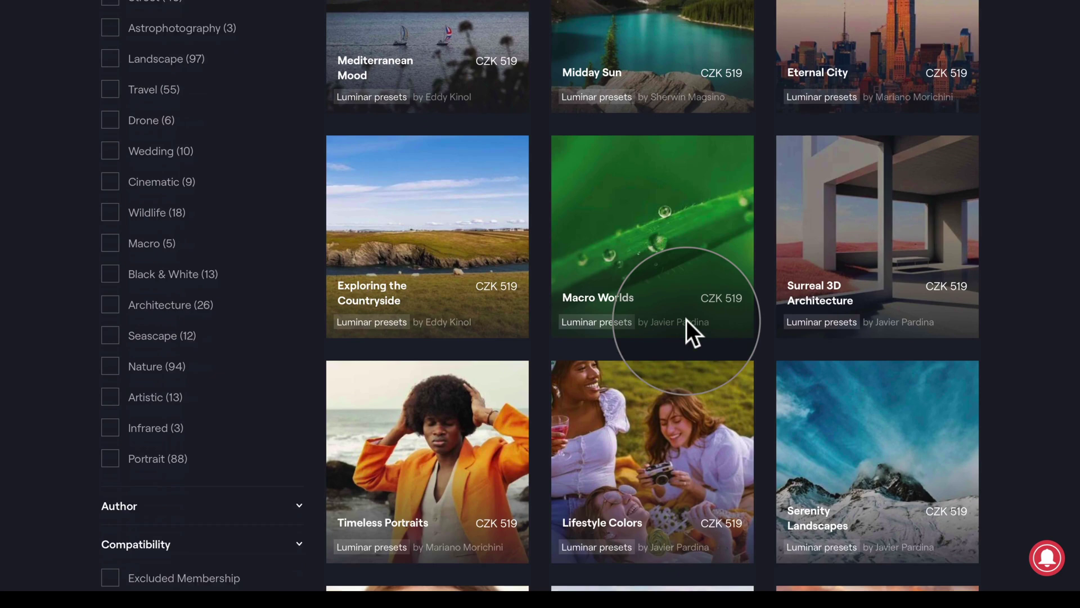
scroll(692, 332, down, 2)
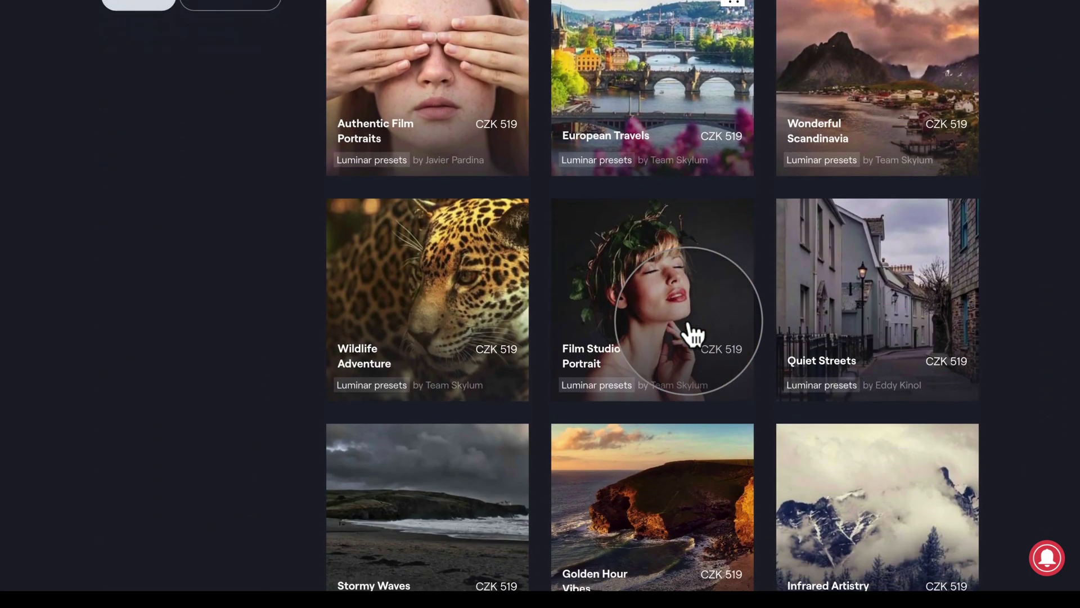
scroll(692, 333, up, 1)
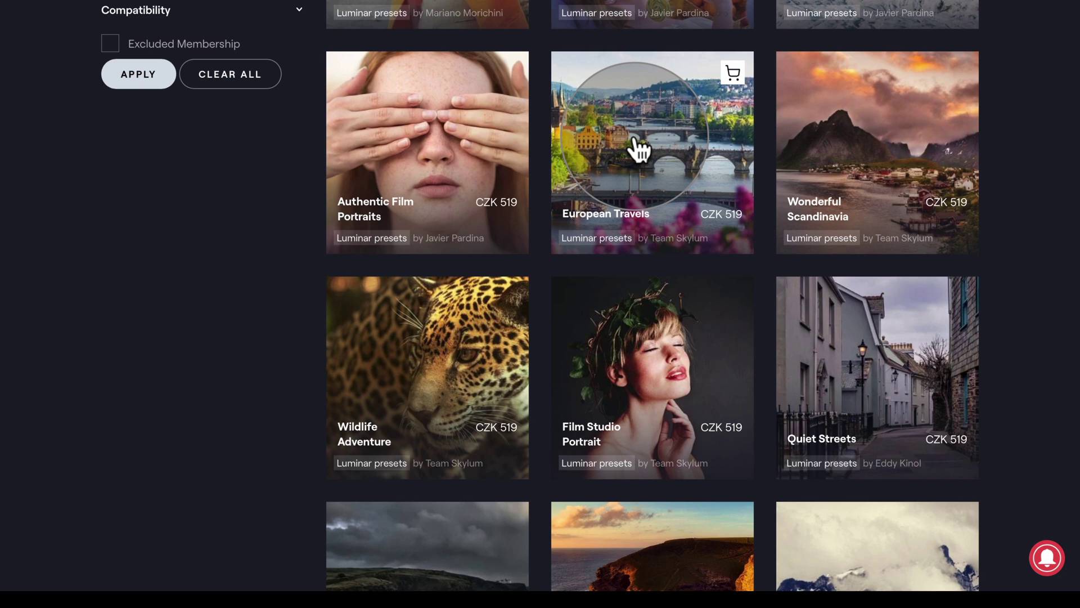
scroll(638, 149, up, 1)
Add the European Travels collection (CZK 519) to the cart and view the cart.
click(636, 225)
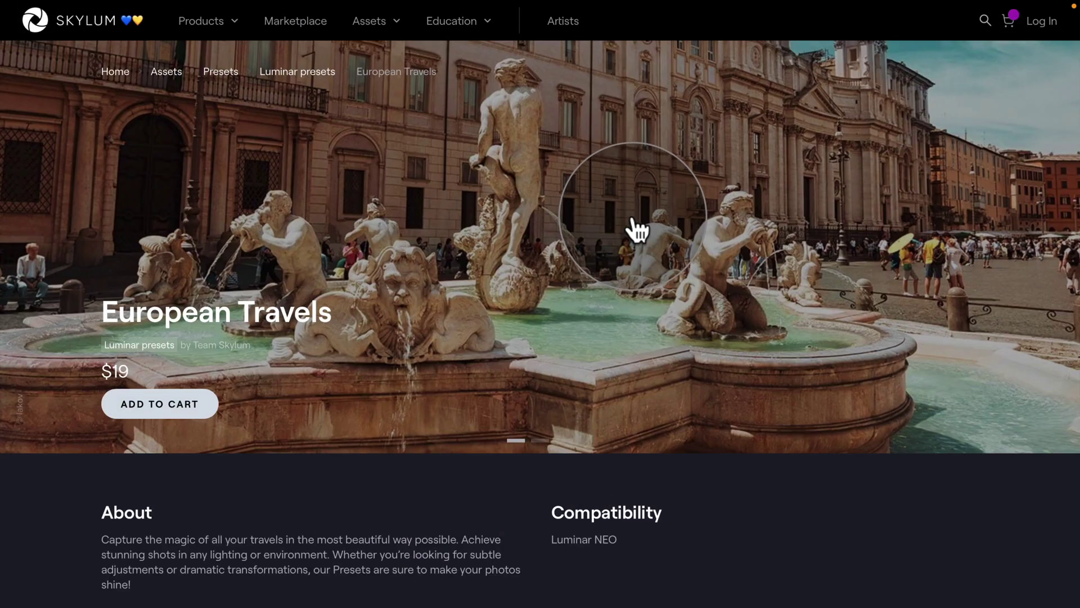
click(191, 408)
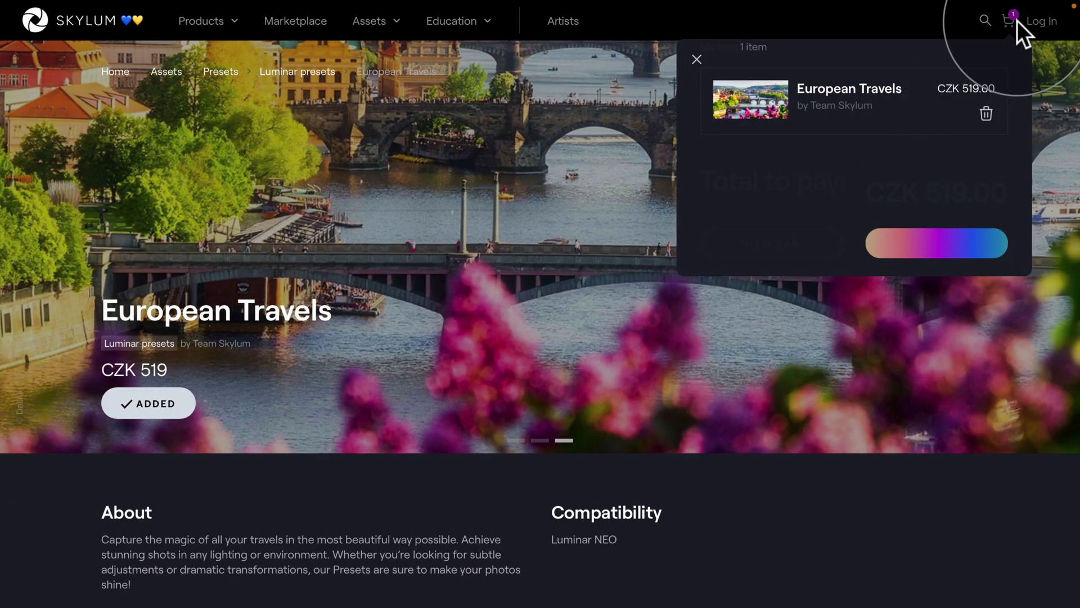
click(1016, 21)
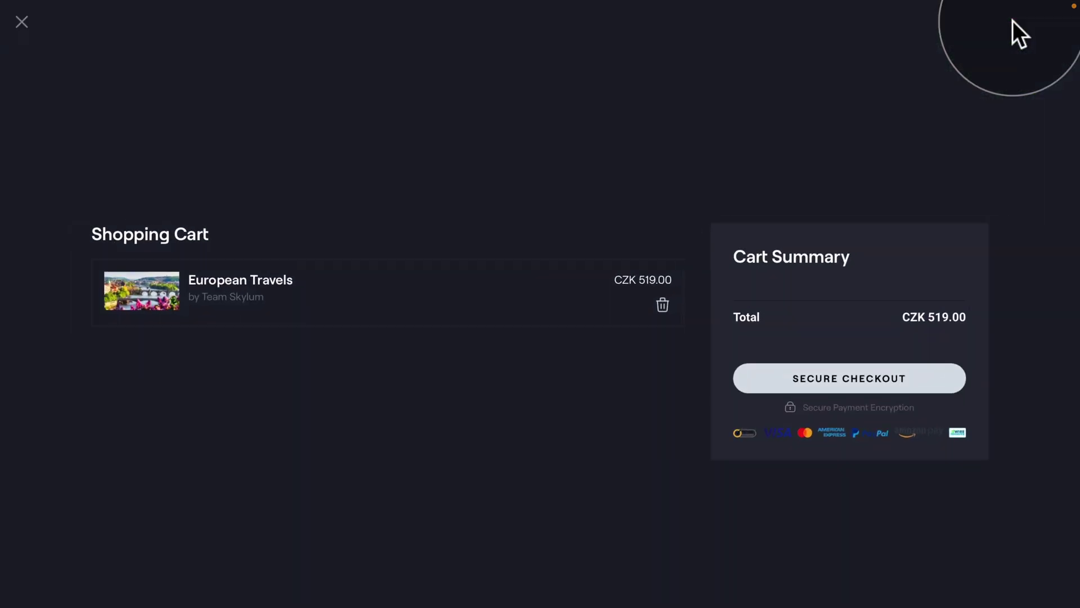
Start secure checkout for European Travels and enter the buyer's e-mail address.
click(885, 390)
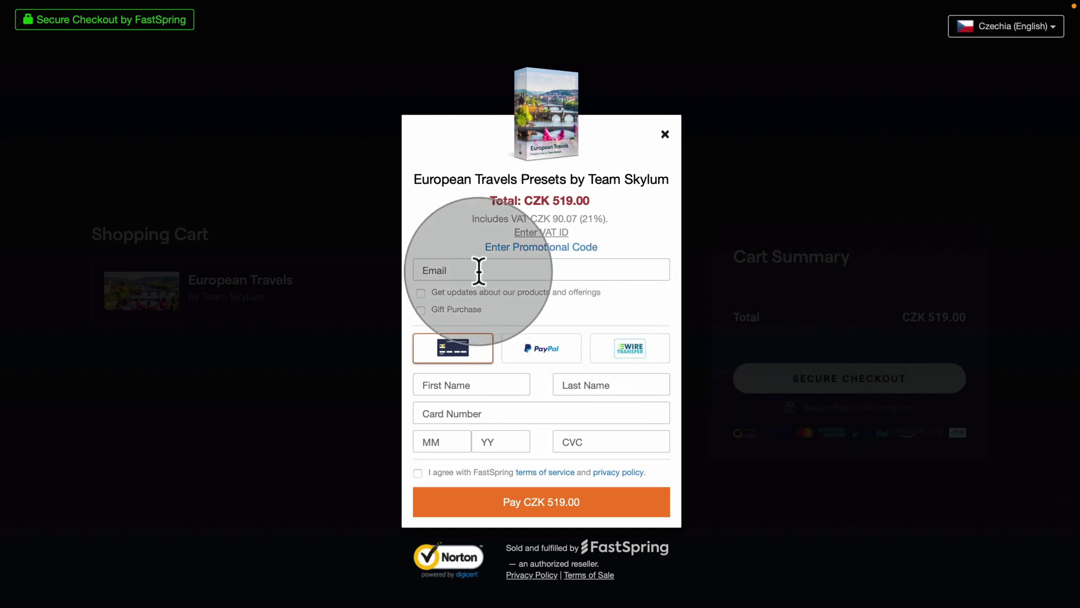
click(456, 269)
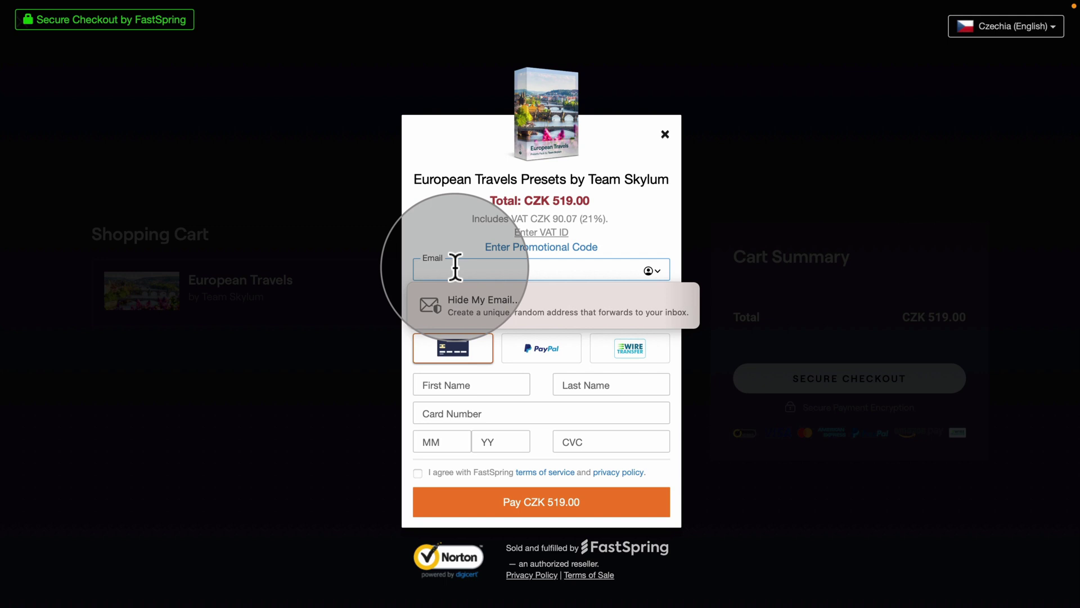
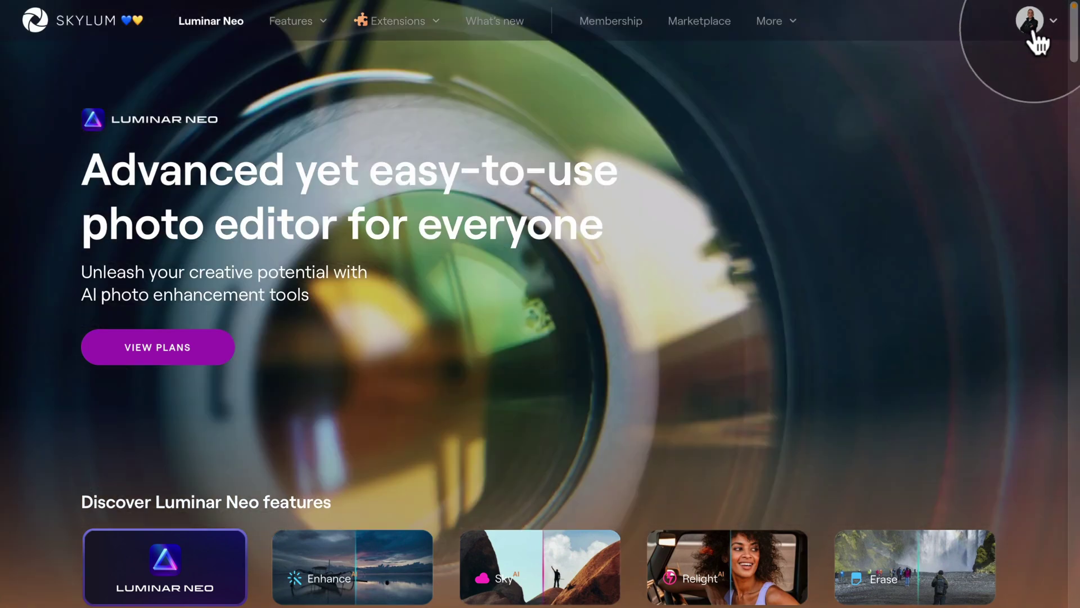
Go to My add-ons from the Skylum account avatar menu.
click(1035, 29)
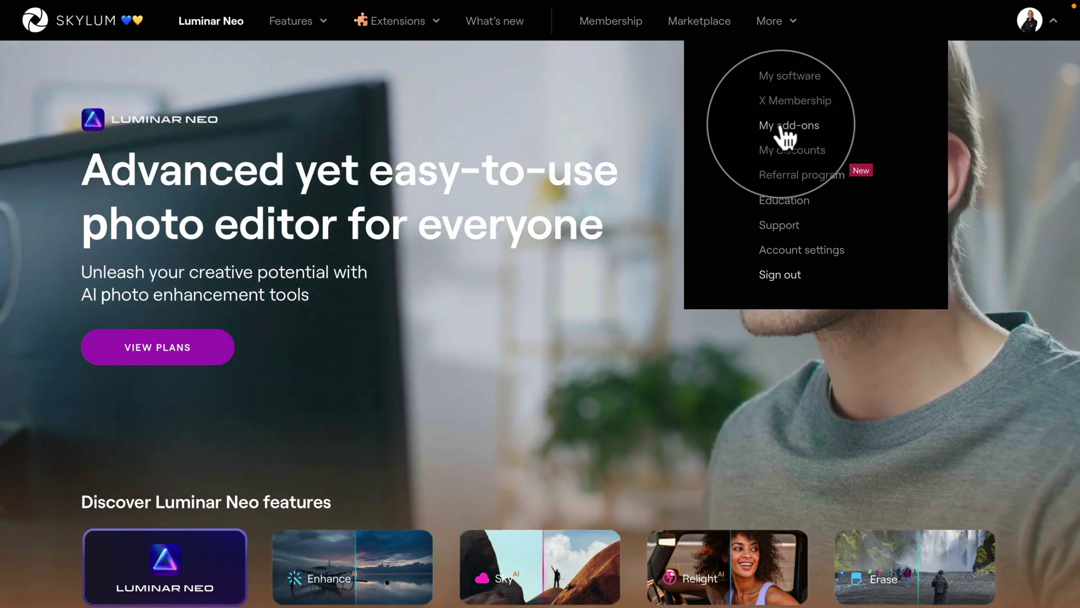
click(781, 128)
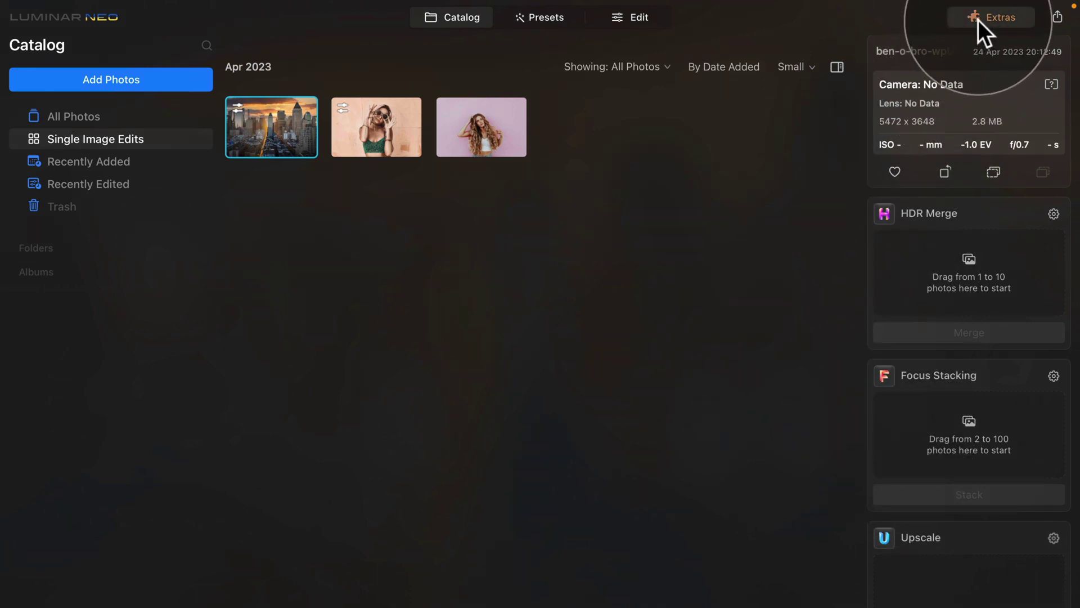
In Extras' Marketplace, look through the Skies, LUTs and Overlays categories.
click(1002, 18)
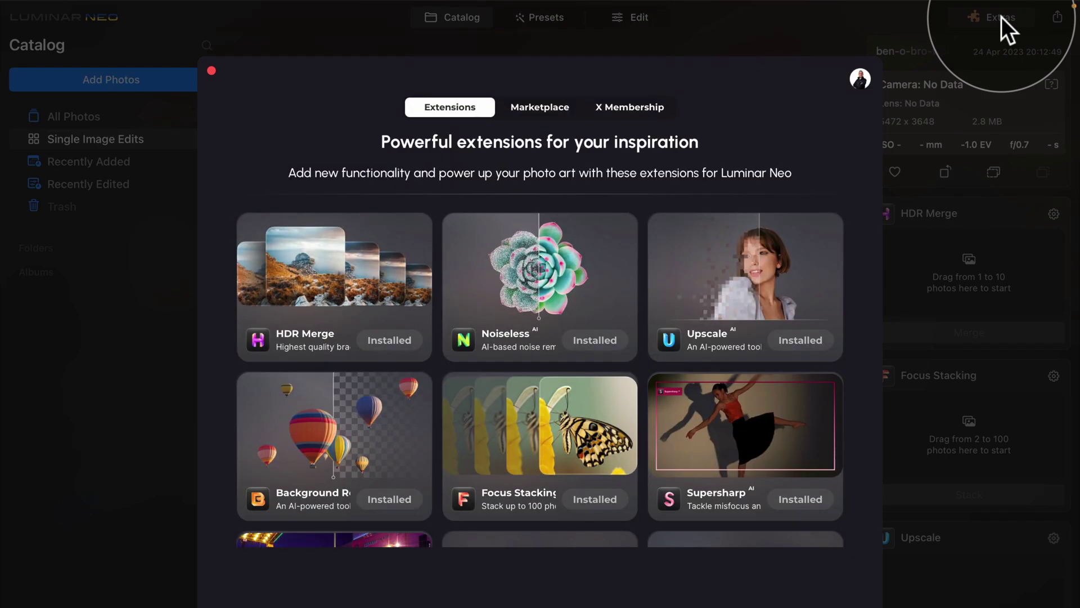
click(541, 109)
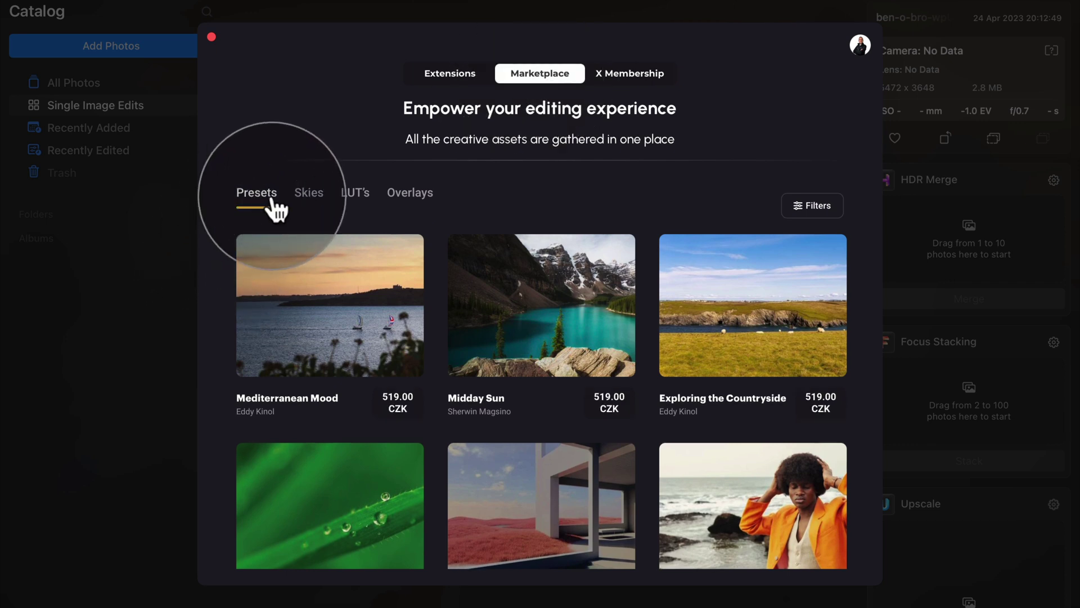
click(311, 206)
click(361, 205)
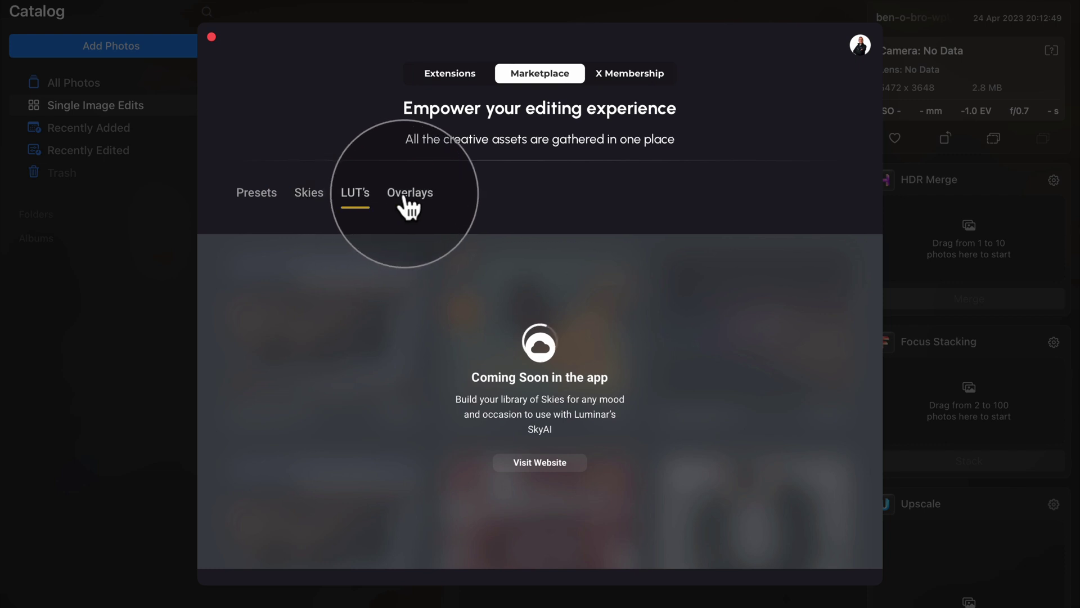
click(414, 206)
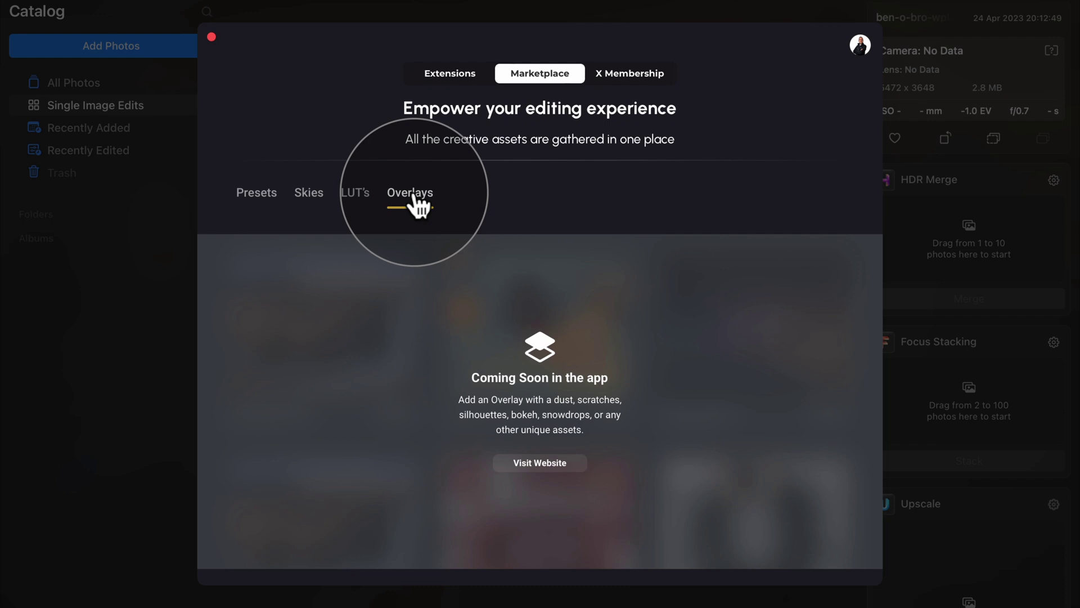
Install the European Travels collection from the Presets category and close the marketplace.
click(257, 204)
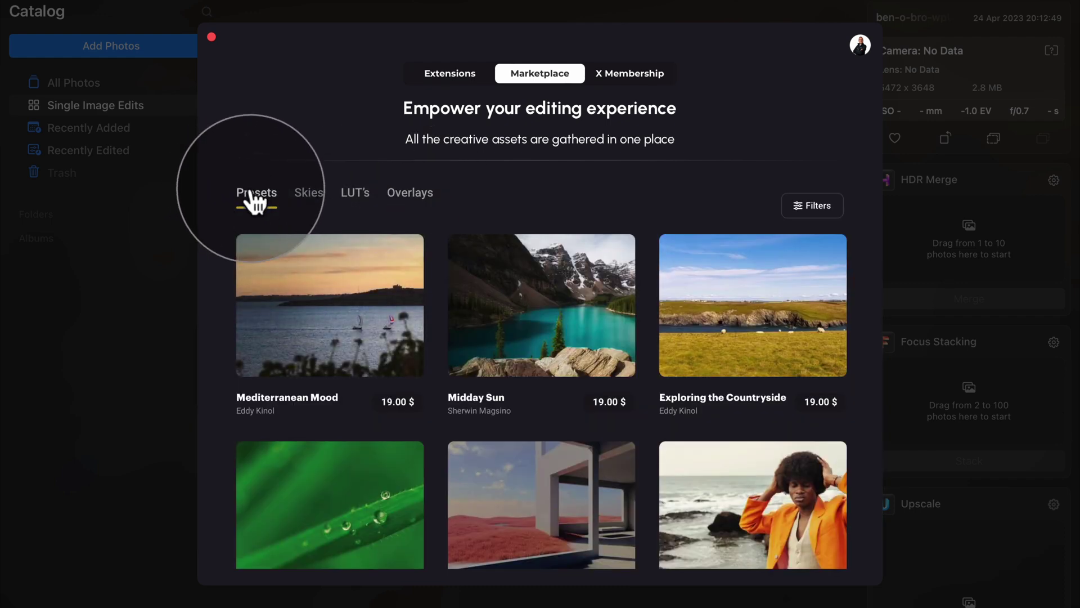
scroll(349, 338, down, 10)
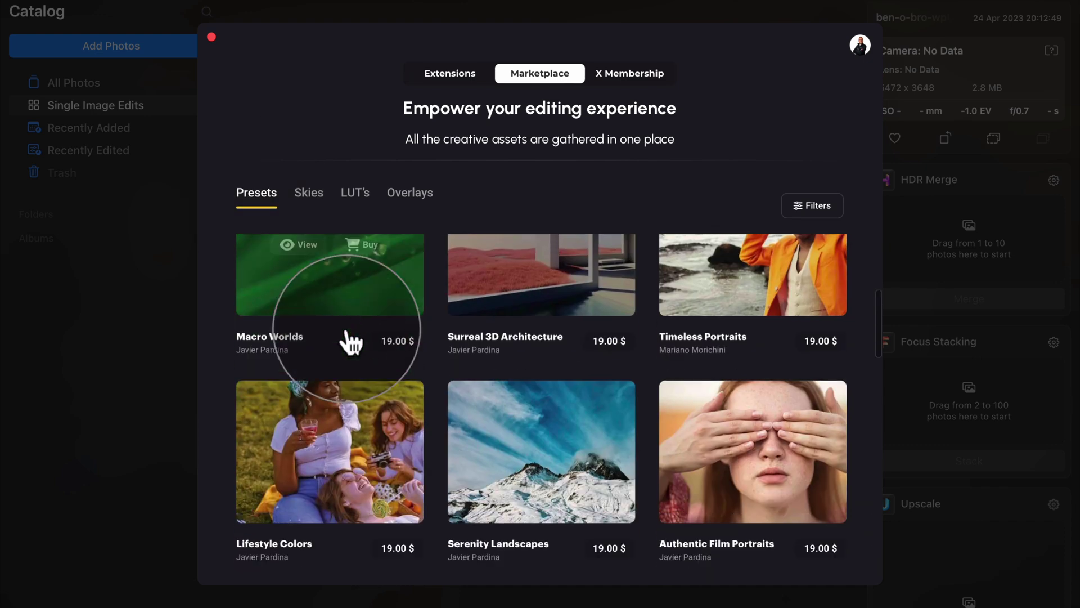
scroll(350, 338, down, 2)
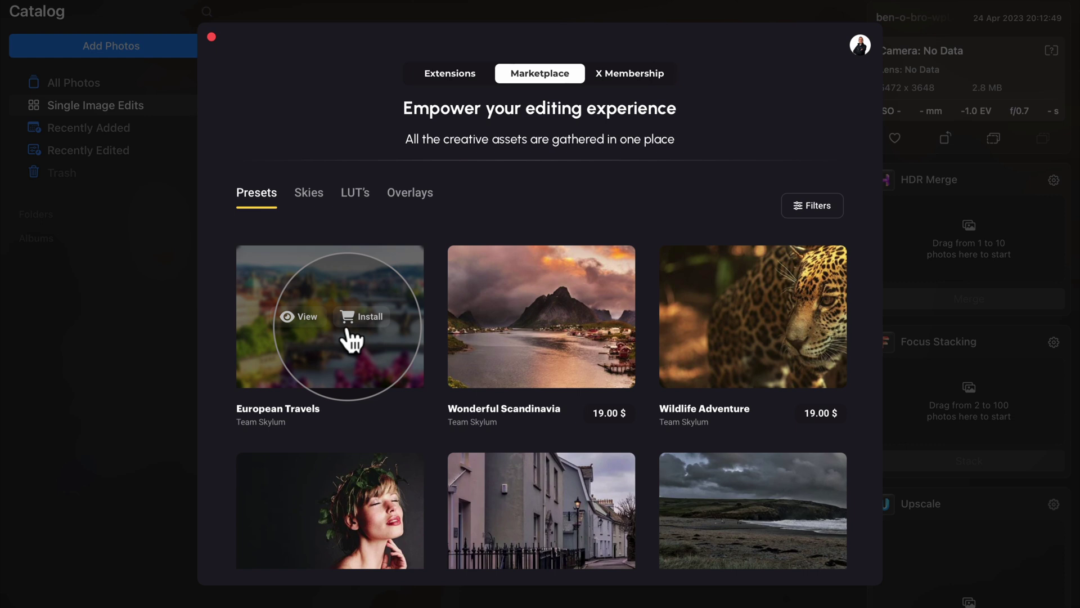
scroll(288, 355, up, 1)
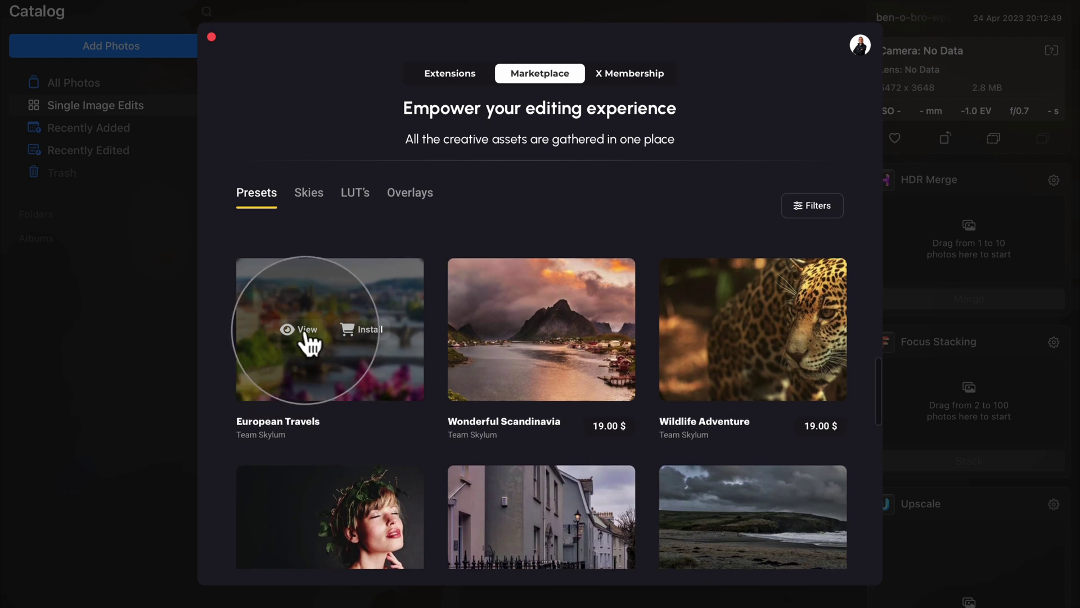
click(374, 337)
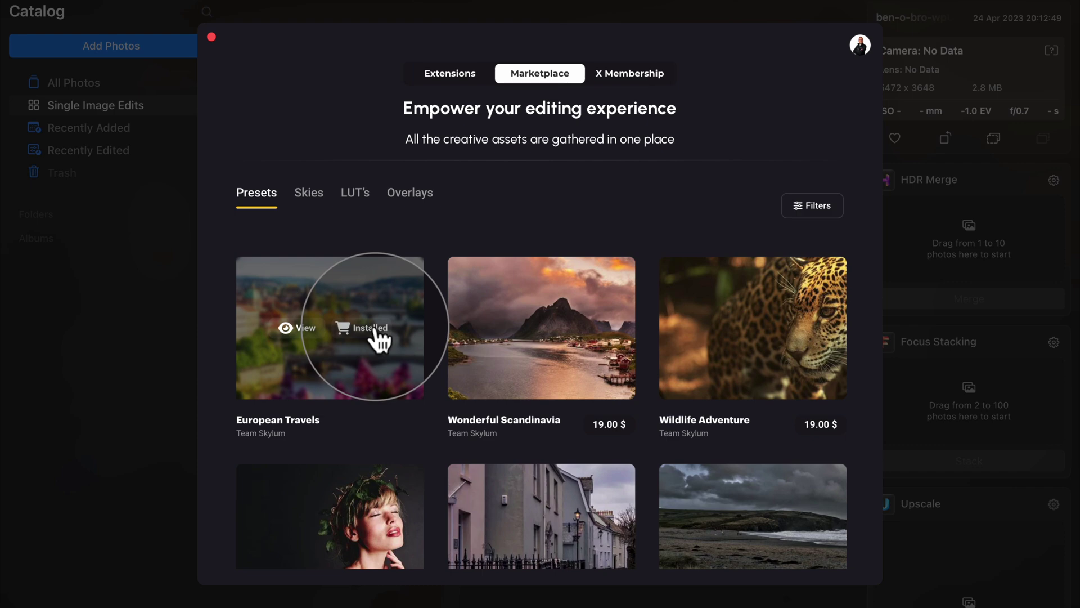
click(212, 36)
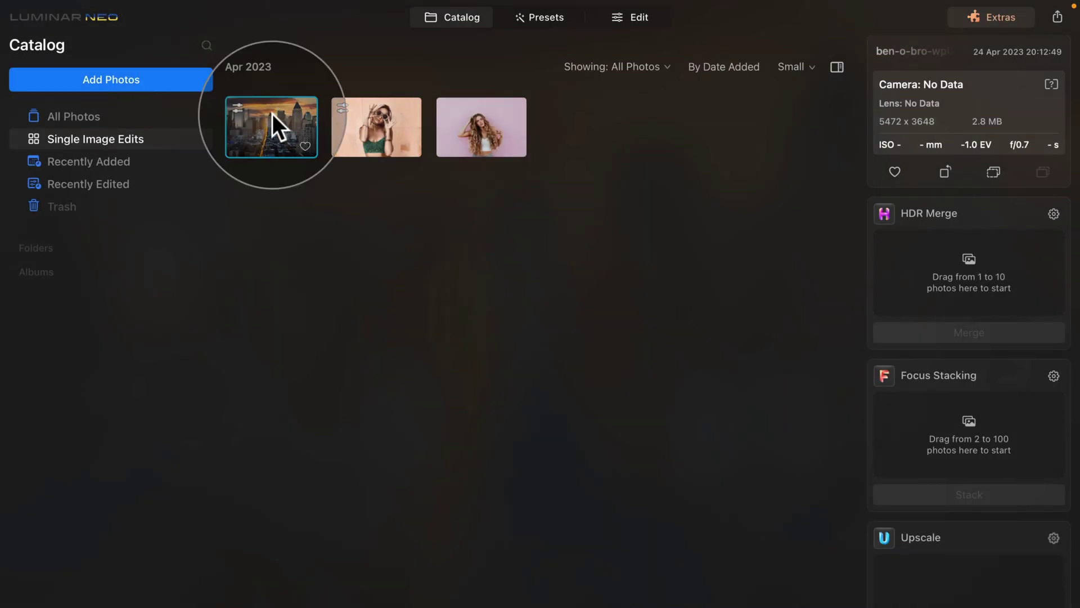
On the skyline photo, apply the Purchased European Travels presets Istanbul, then Athens.
click(537, 18)
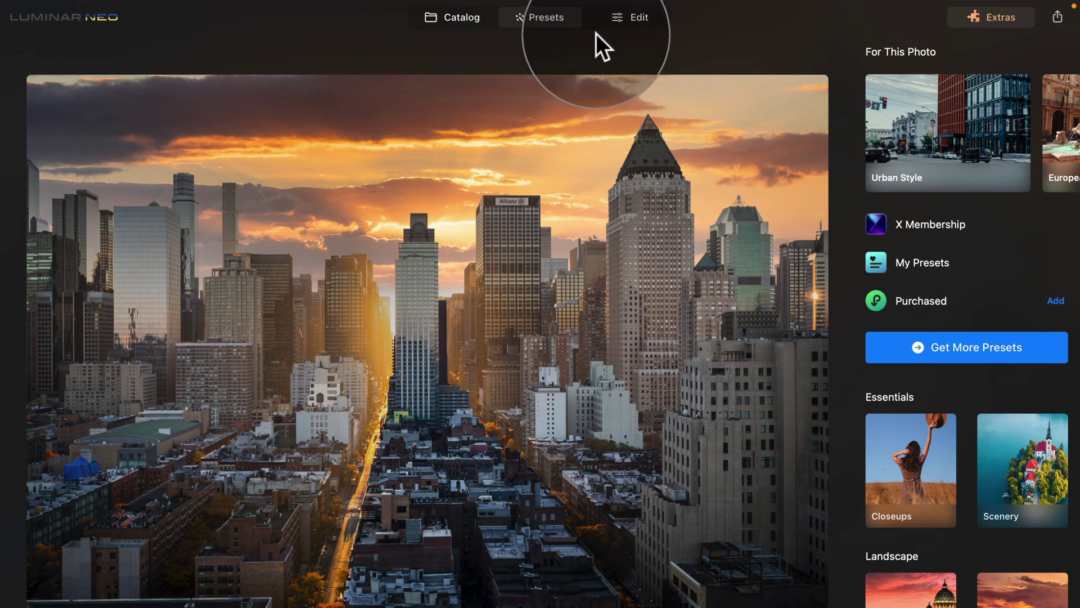
click(924, 303)
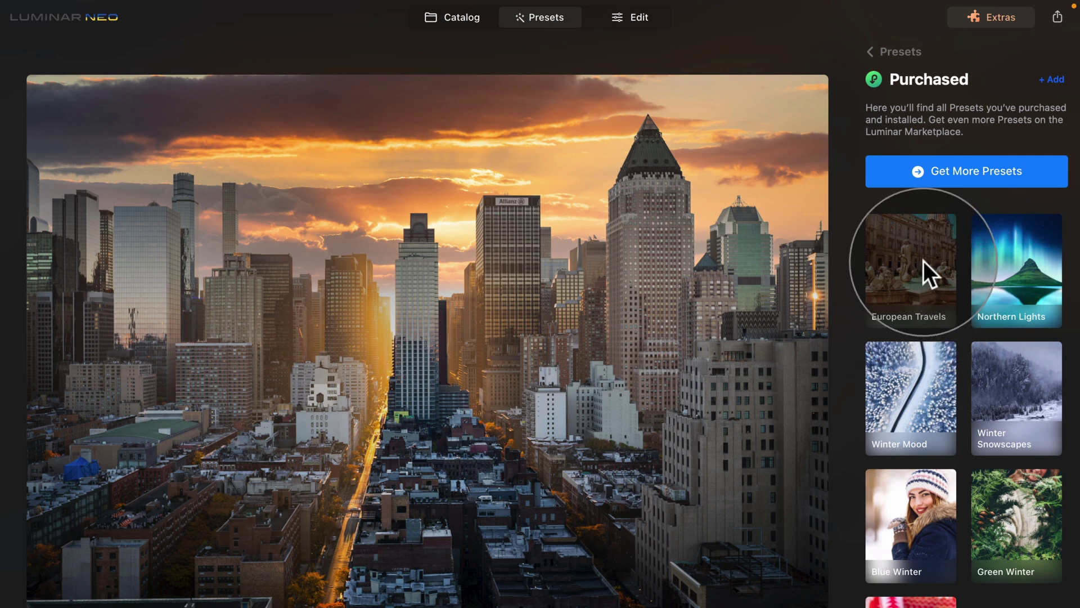
click(917, 245)
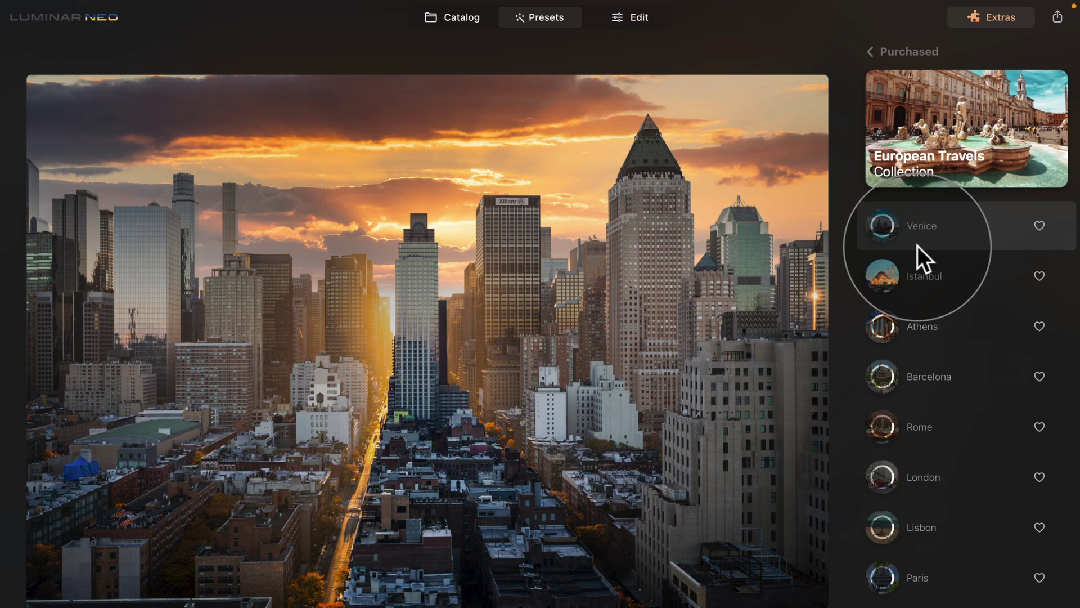
click(911, 264)
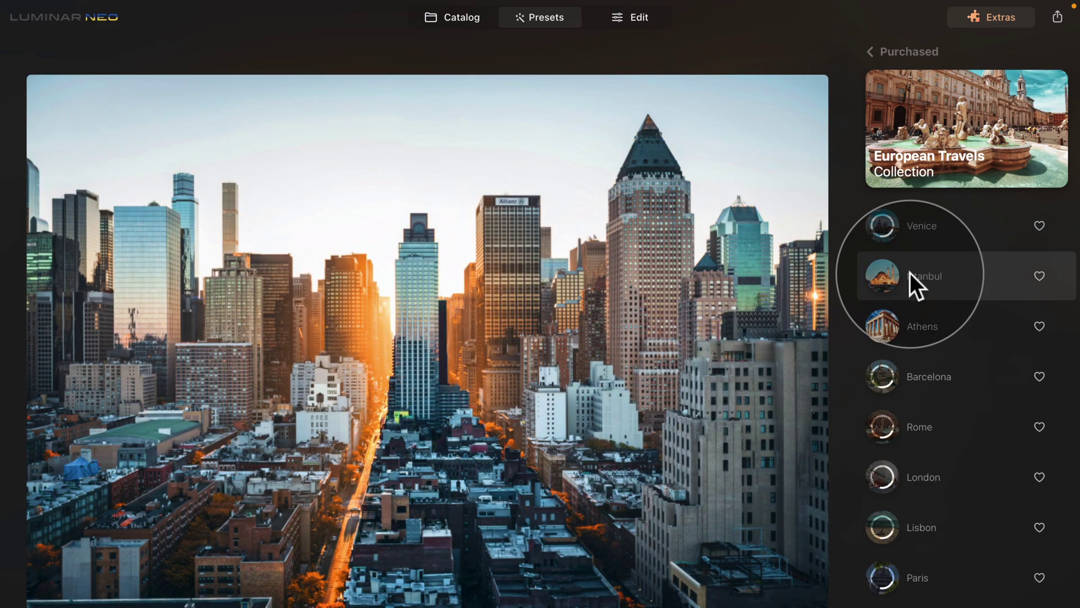
click(919, 327)
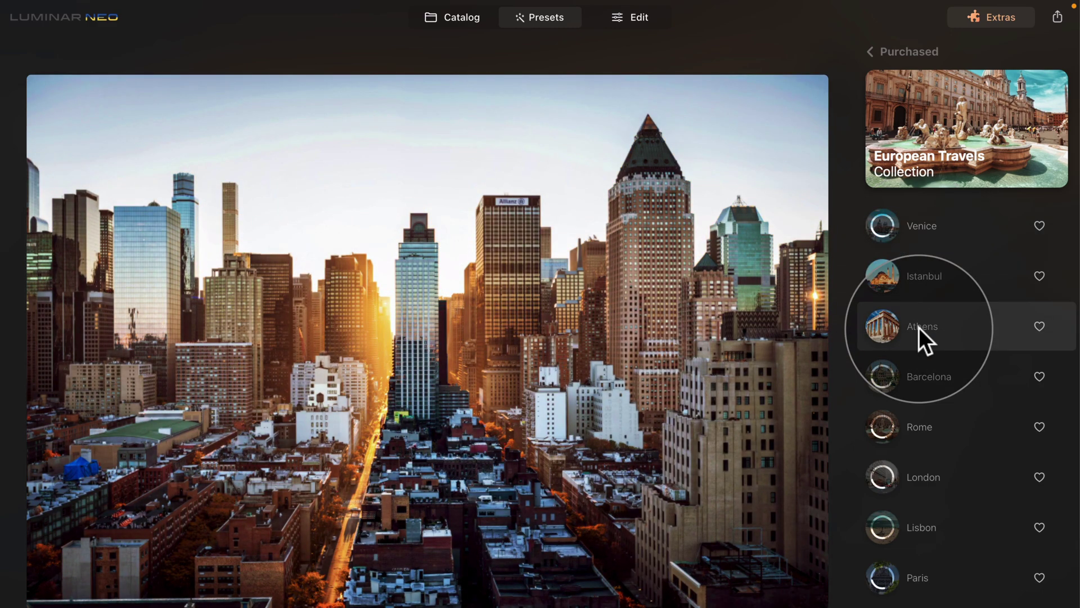